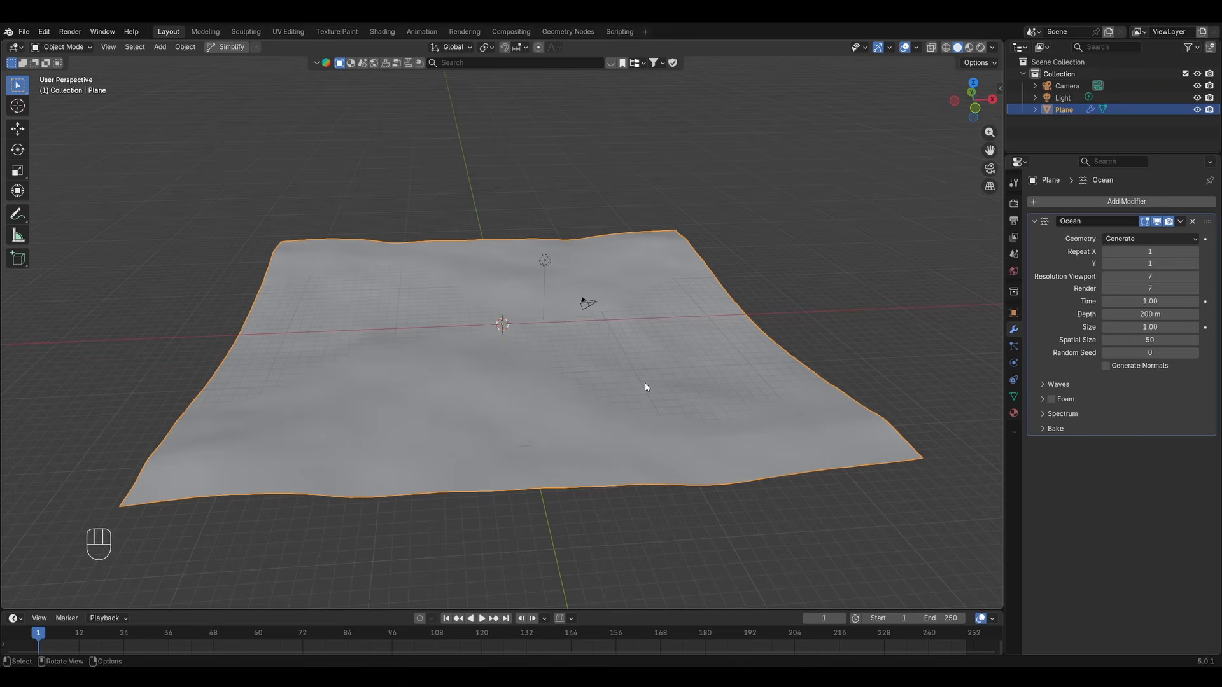
- Set the Ocean modifier's viewport resolution to 16 and its random seed to 123
{"action": "left_click", "coordinate": [1154, 278]}
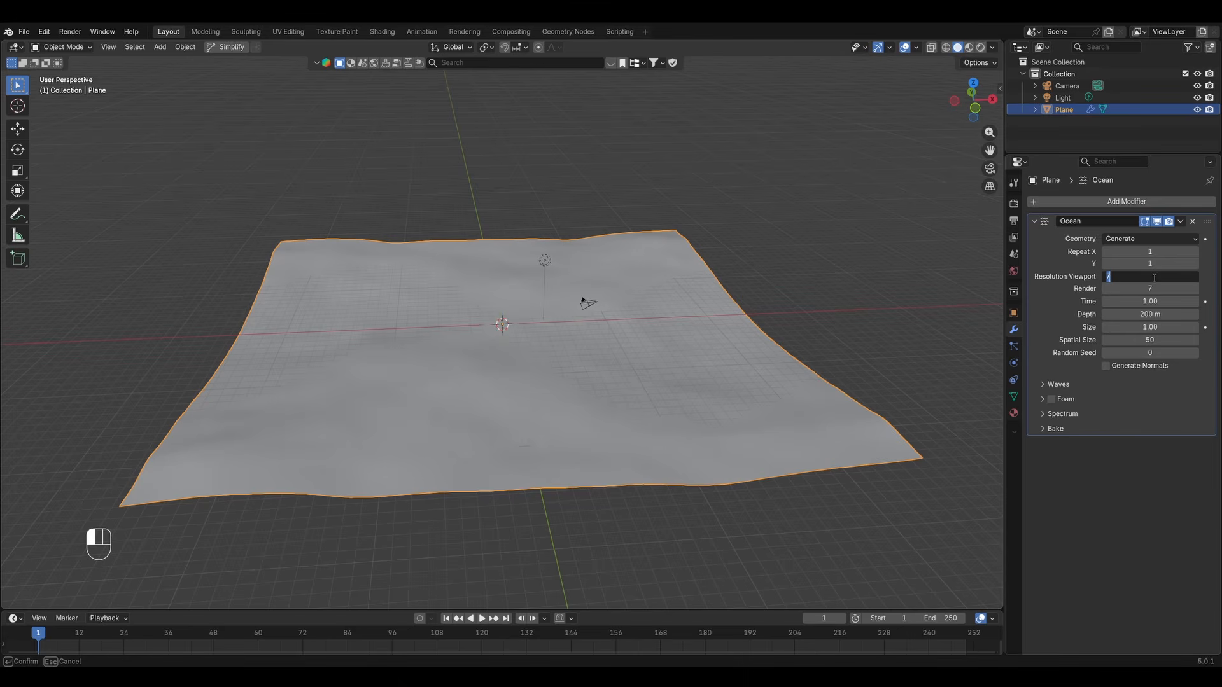
{"action": "type", "text": "16"}
{"action": "key", "text": "Return"}
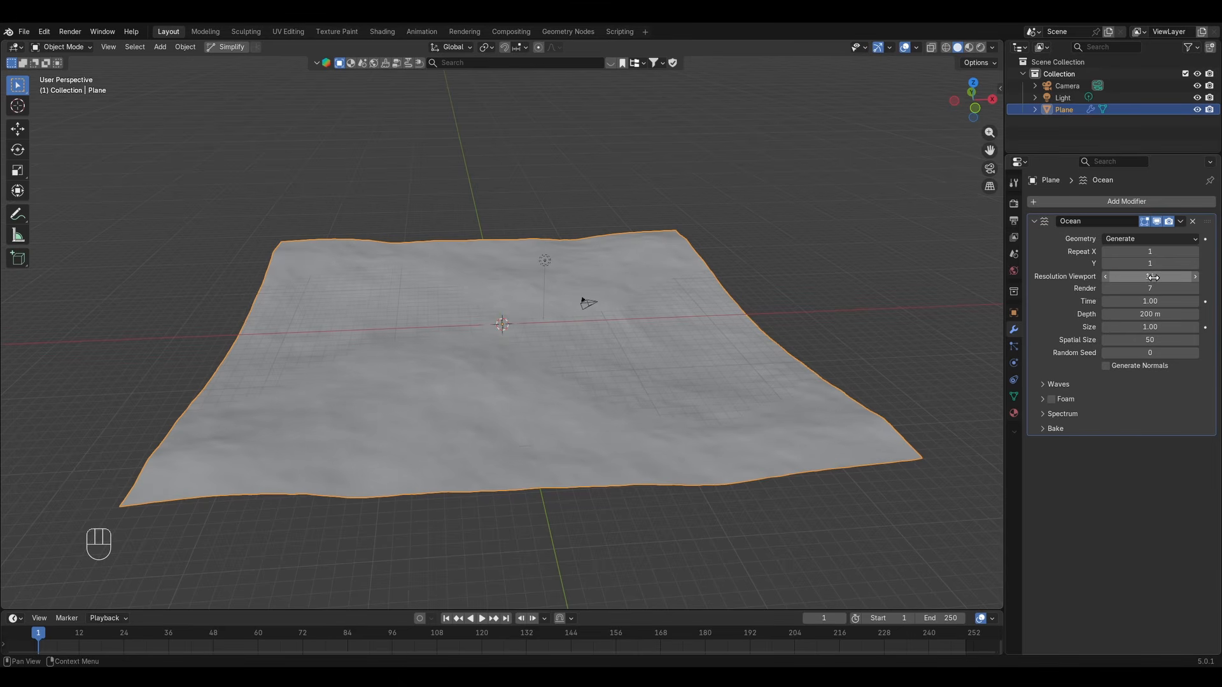
{"action": "left_click", "coordinate": [1157, 355]}
{"action": "type", "text": "123"}
{"action": "key", "text": "Return"}
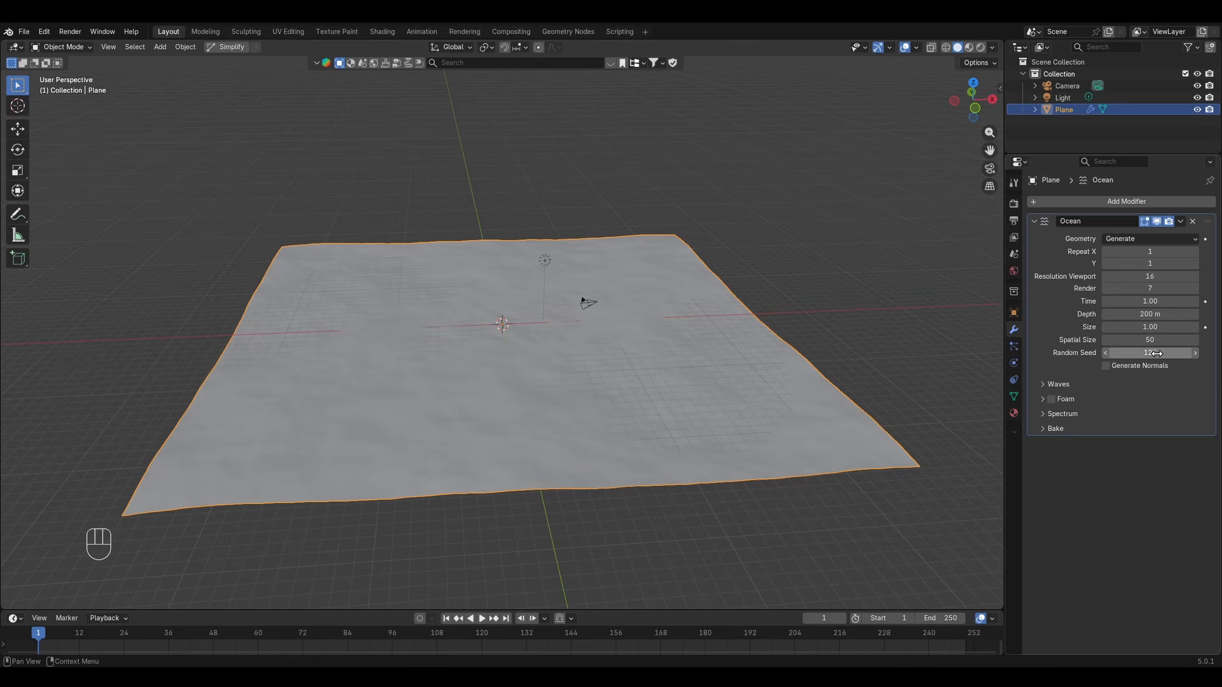
- Set the wave scale of the Ocean modifier to 3
{"action": "left_click", "coordinate": [1077, 382]}
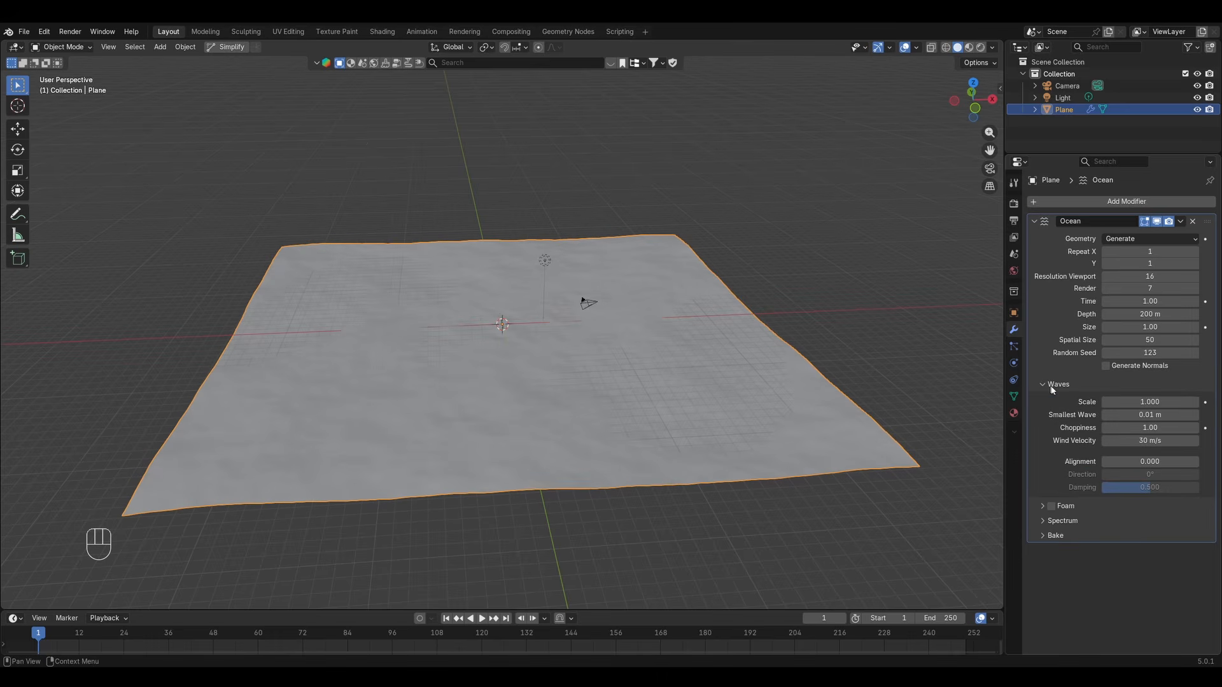
{"action": "left_click", "coordinate": [1154, 402]}
{"action": "type", "text": "3"}
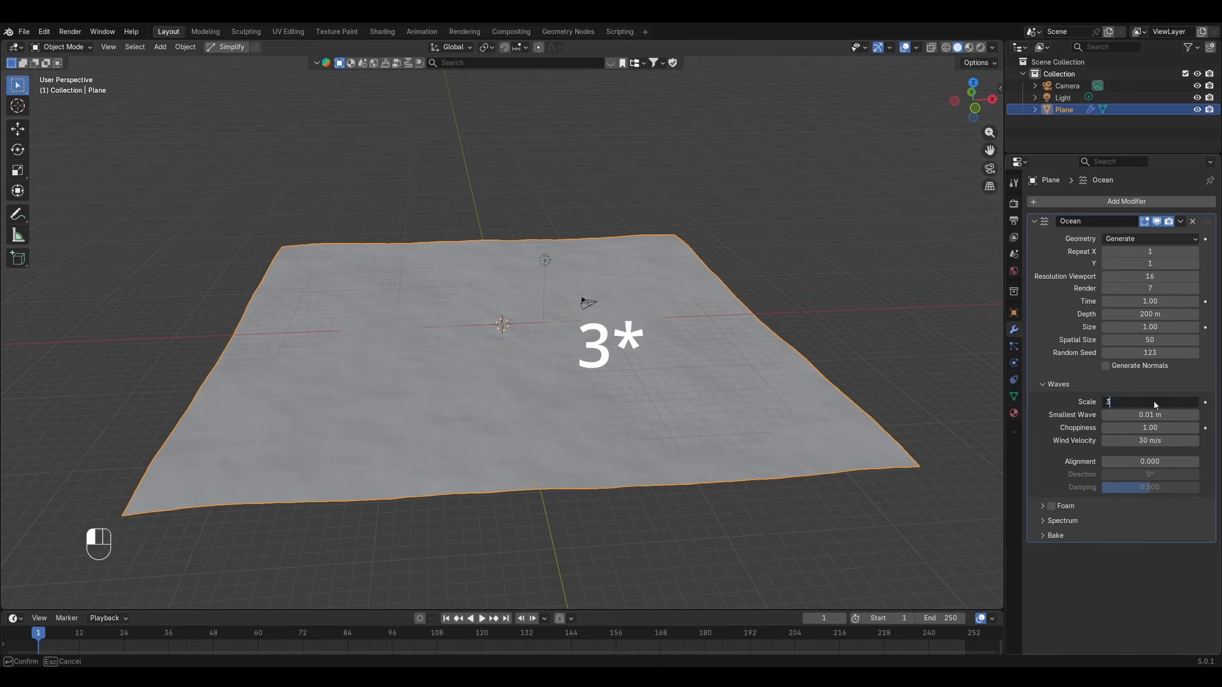
{"action": "key", "text": "Return"}
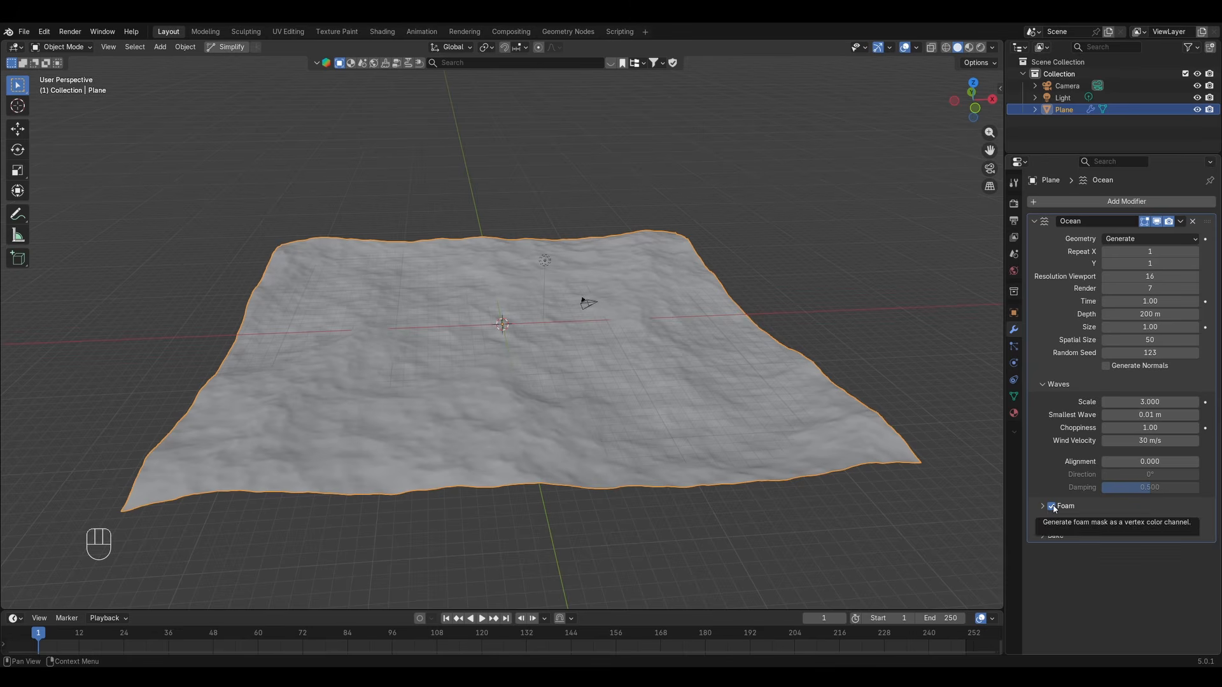
- Enable foam on the Ocean modifier and name its data layer Foam
{"action": "left_click", "coordinate": [1043, 506]}
{"action": "left_click", "coordinate": [1133, 523]}
{"action": "type", "text": "Foam"}
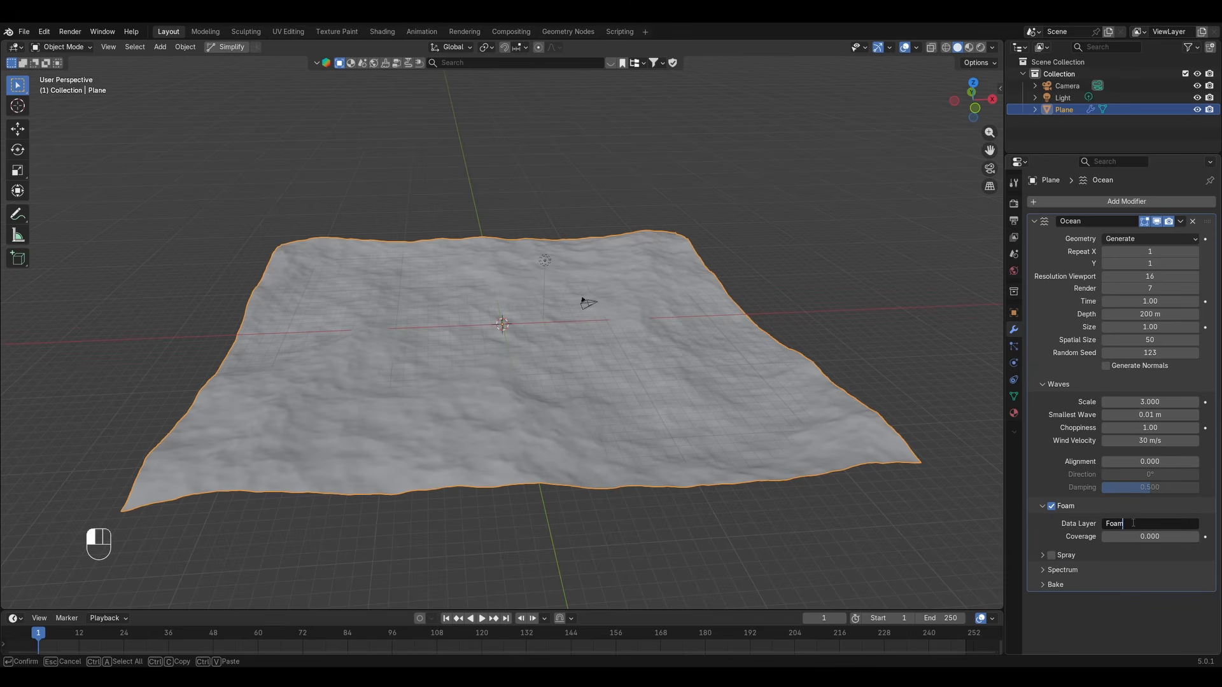
{"action": "left_click", "coordinate": [1143, 516]}
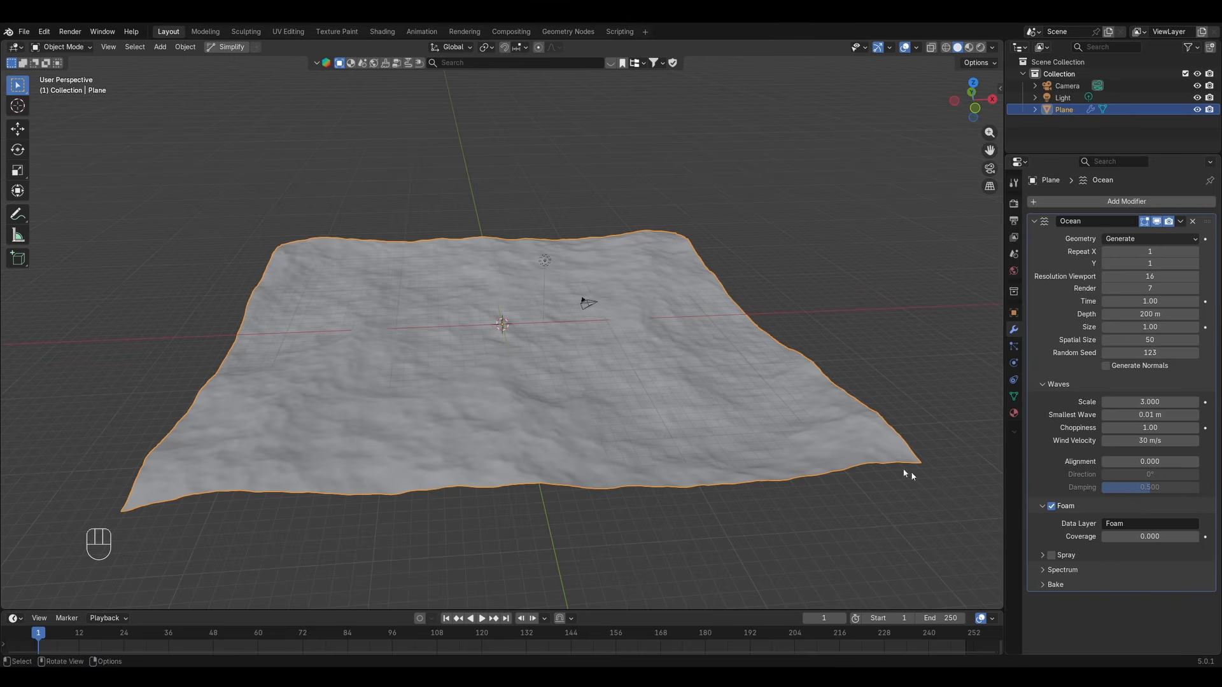
- Create a new material for the plane and insert an Add Shader node between the Principled BSDF and Material Output
{"action": "left_click", "coordinate": [382, 32]}
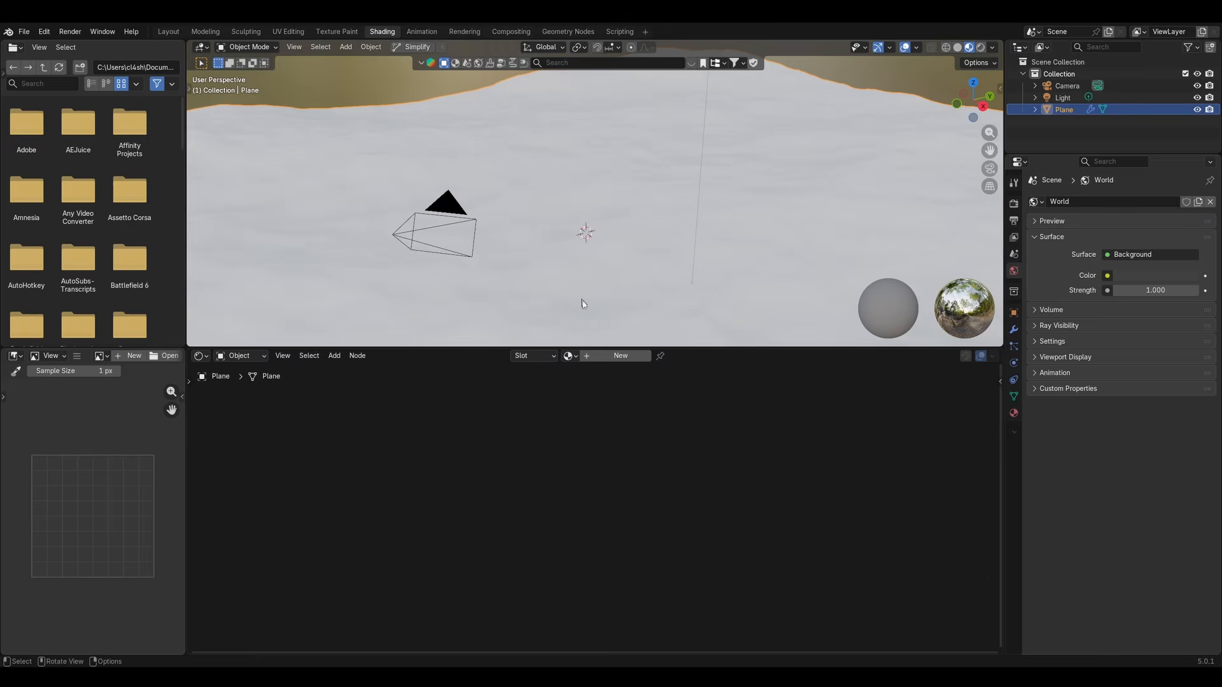
{"action": "left_click", "coordinate": [621, 356]}
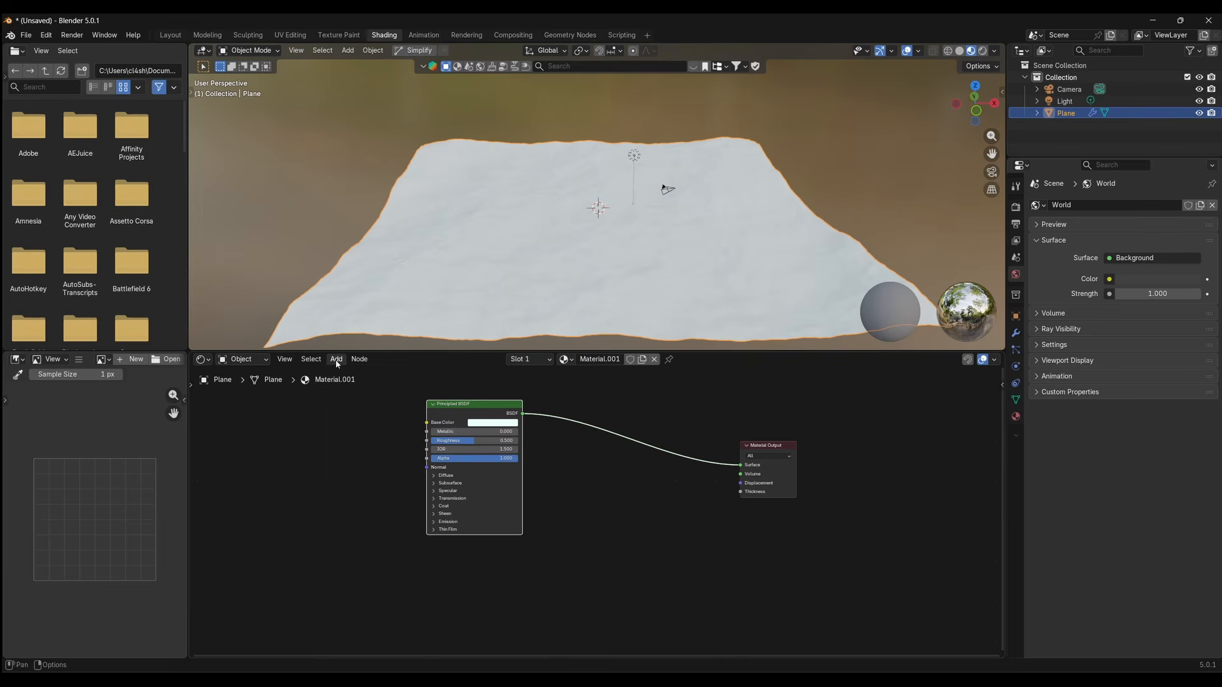
{"action": "left_click", "coordinate": [334, 356]}
{"action": "mouse_move", "coordinate": [352, 400]}
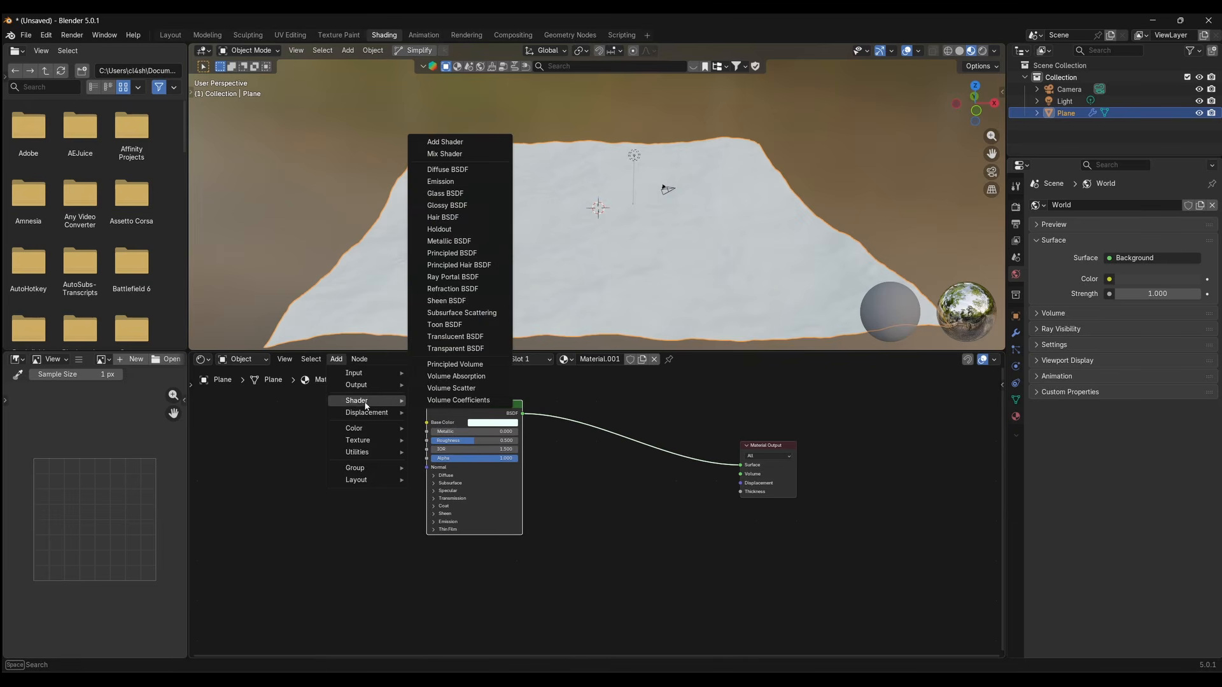
{"action": "left_click", "coordinate": [453, 155]}
{"action": "left_click", "coordinate": [687, 453]}
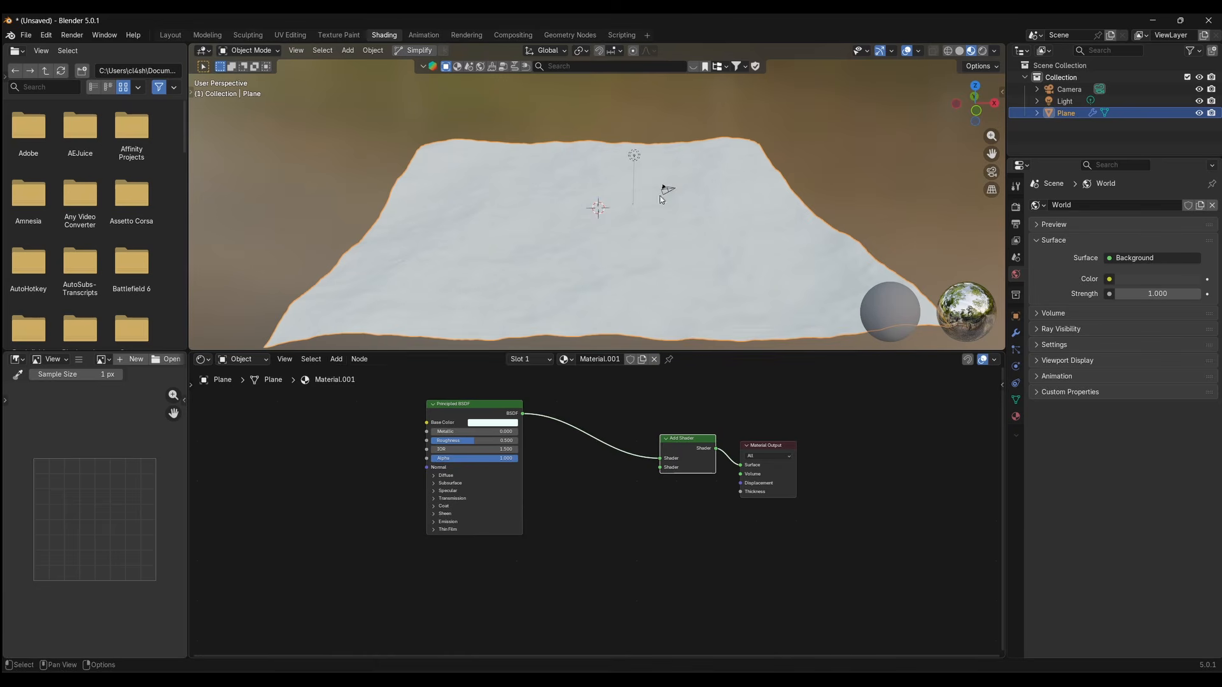
- Add an Emission node and connect its output to the second Shader input of the Add Shader node
{"action": "left_click", "coordinate": [336, 359]}
{"action": "mouse_move", "coordinate": [357, 400]}
{"action": "left_click", "coordinate": [441, 182]}
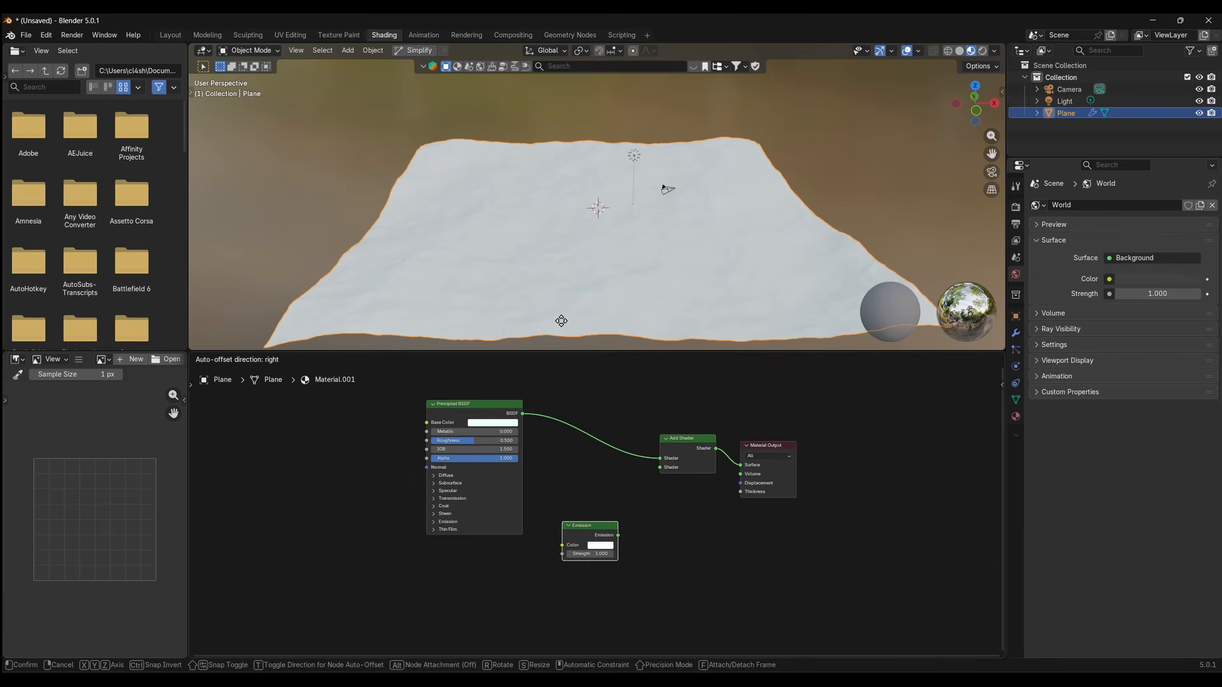
{"action": "left_click", "coordinate": [586, 538]}
{"action": "left_click_drag", "start_coordinate": [615, 534], "coordinate": [659, 468]}
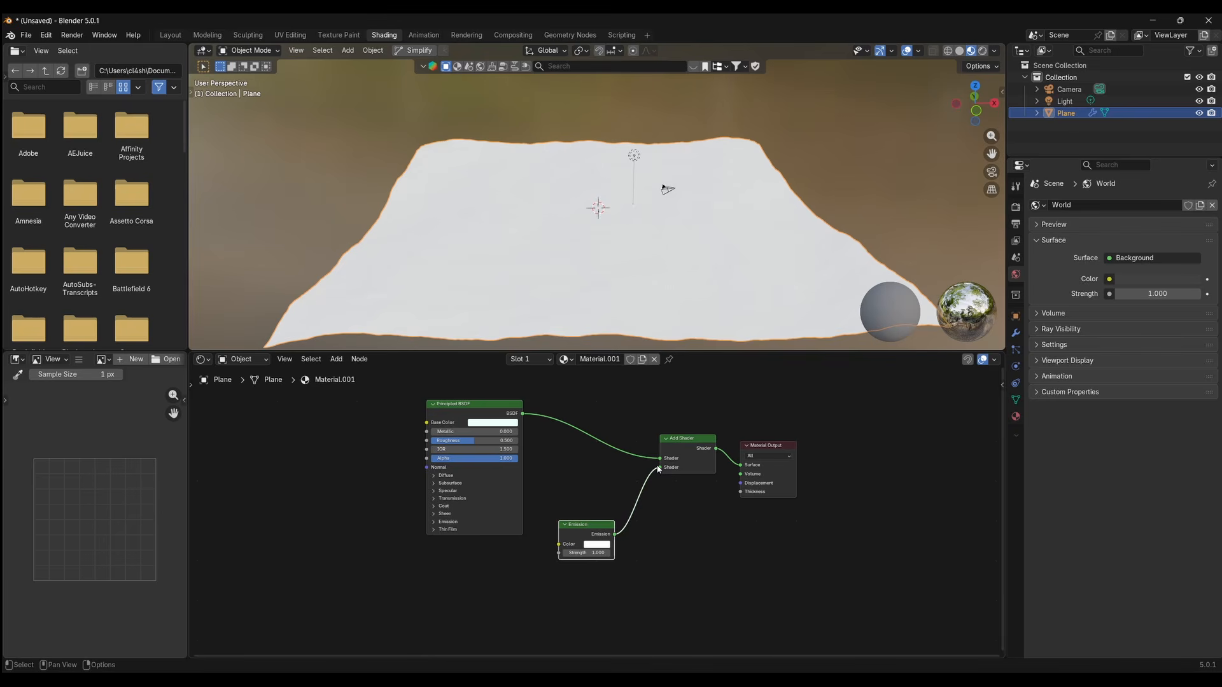
- Add a Color Ramp node below the Principled BSDF node
{"action": "left_click", "coordinate": [336, 359]}
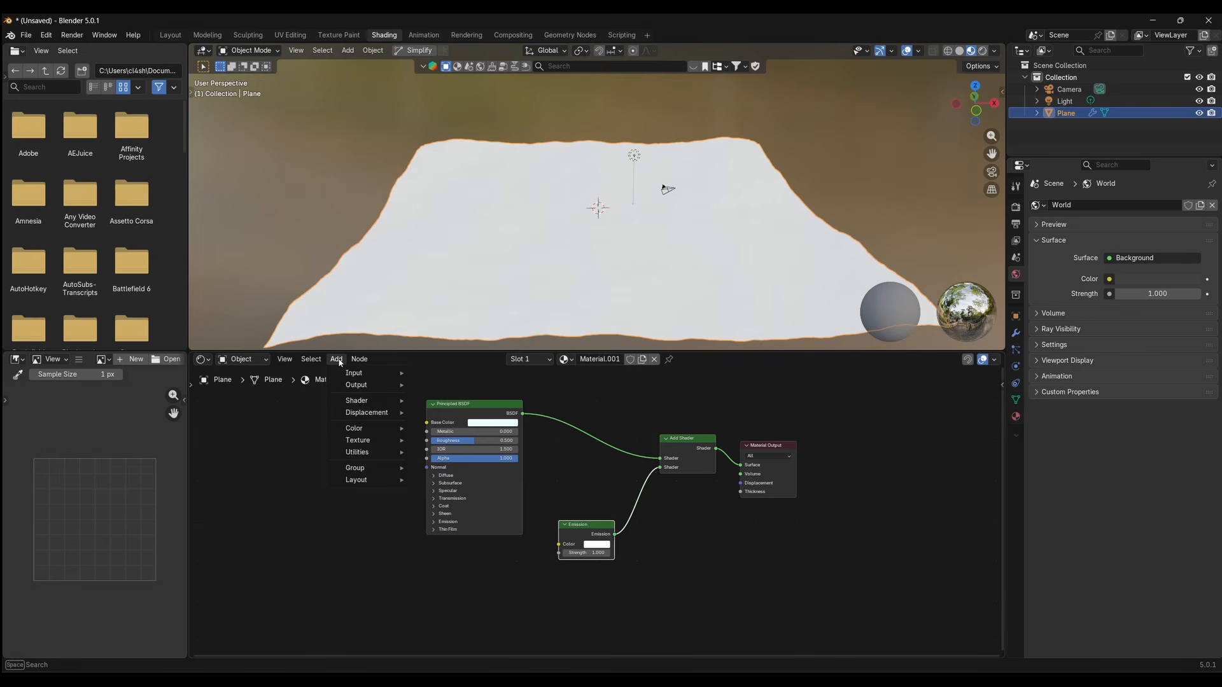
{"action": "mouse_move", "coordinate": [366, 429]}
{"action": "left_click", "coordinate": [446, 452]}
{"action": "left_click", "coordinate": [396, 559]}
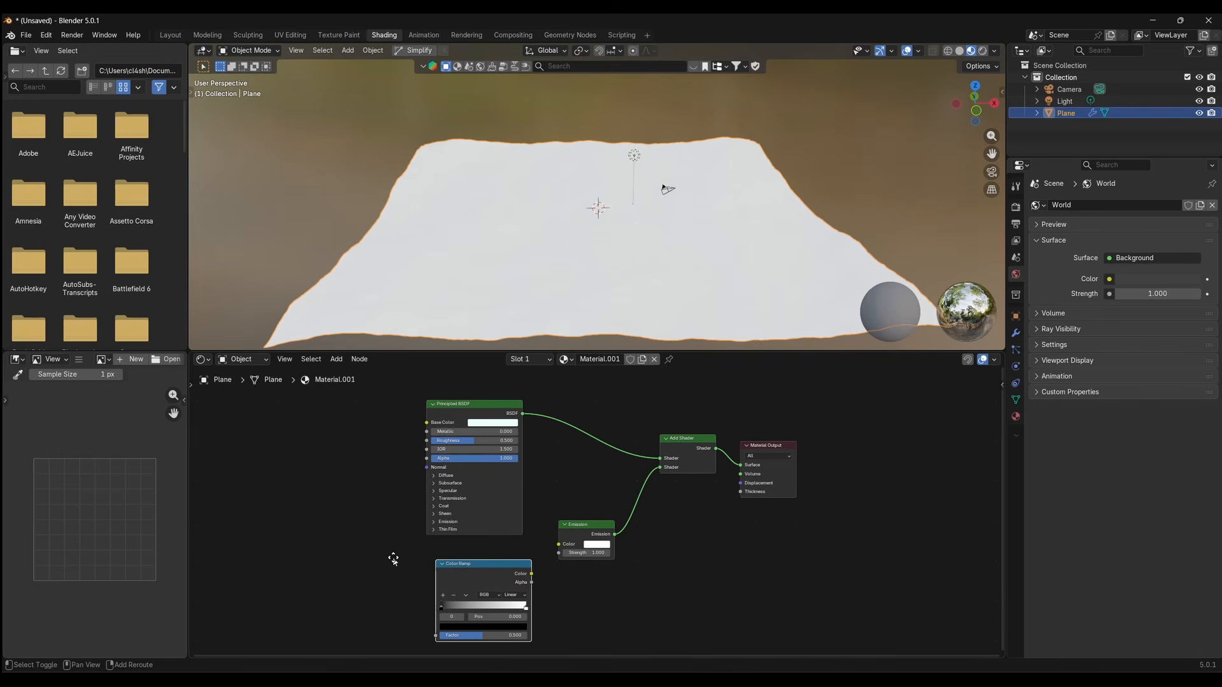
- Add an Attribute node, linking its Color to the Color Ramp's Factor and the ramp's Color to the Emission node's Color
{"action": "left_click", "coordinate": [336, 359]}
{"action": "mouse_move", "coordinate": [356, 374]}
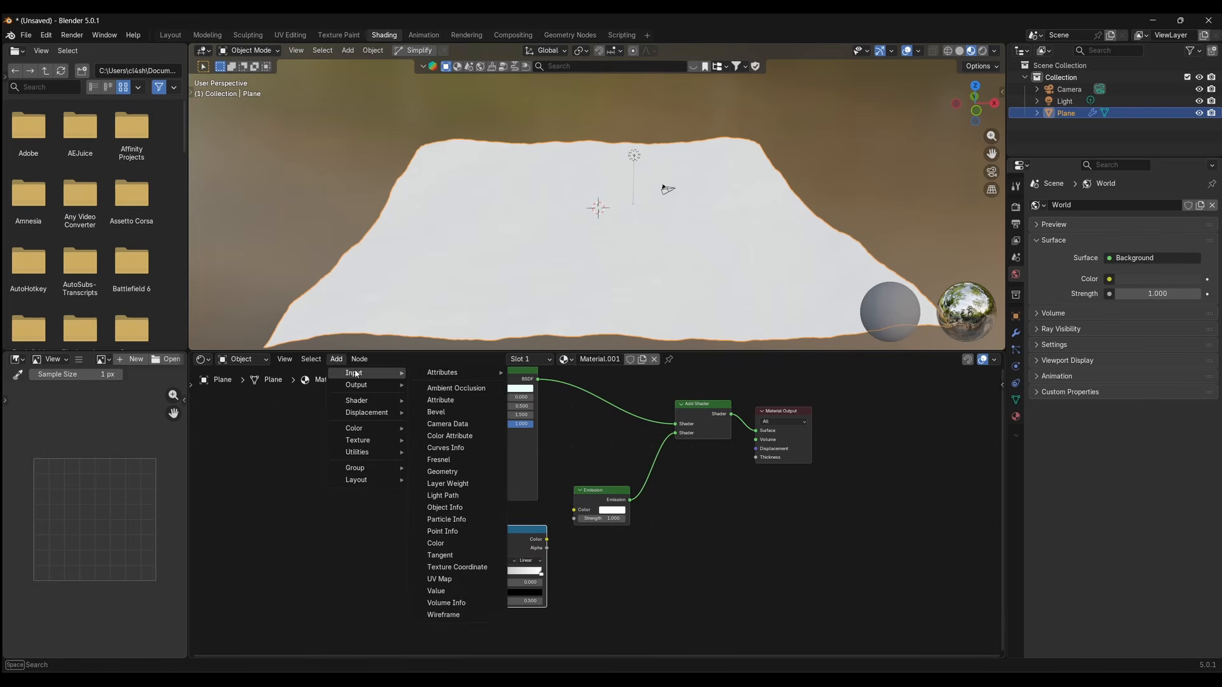
{"action": "left_click", "coordinate": [460, 397]}
{"action": "left_click", "coordinate": [396, 546]}
{"action": "left_click_drag", "start_coordinate": [395, 543], "coordinate": [450, 601]}
{"action": "left_click_drag", "start_coordinate": [547, 540], "coordinate": [574, 511]}
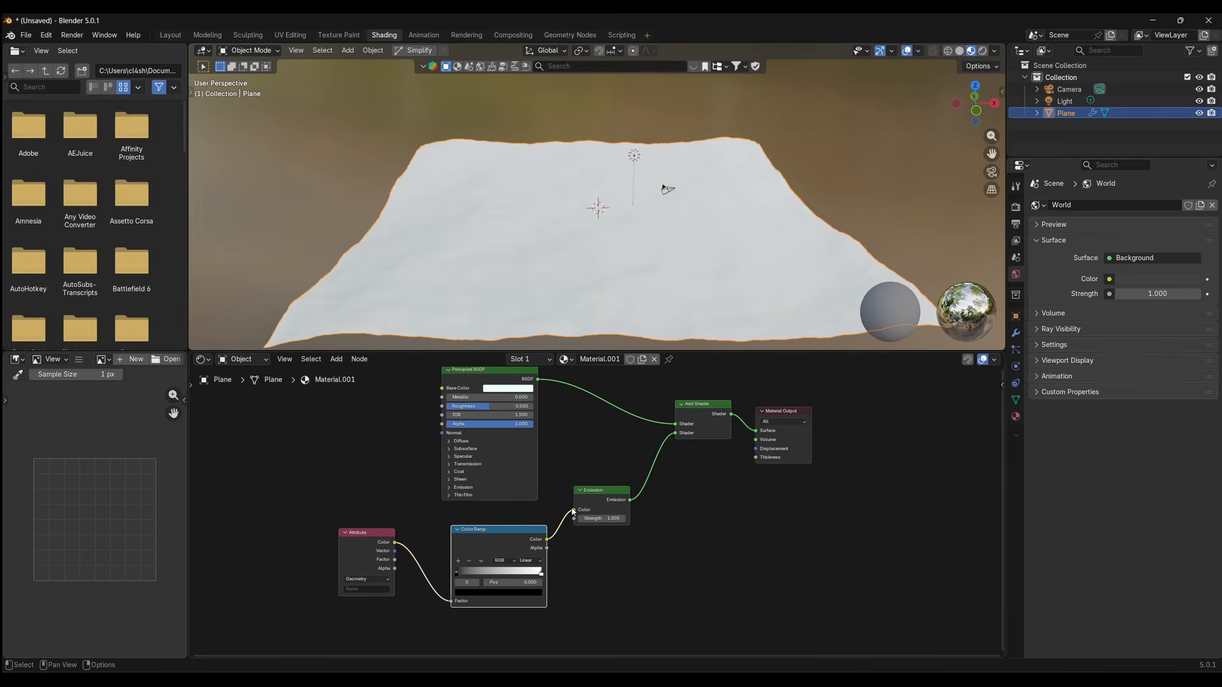
- Set the Attribute node's attribute name to Foam
{"action": "left_click", "coordinate": [373, 589]}
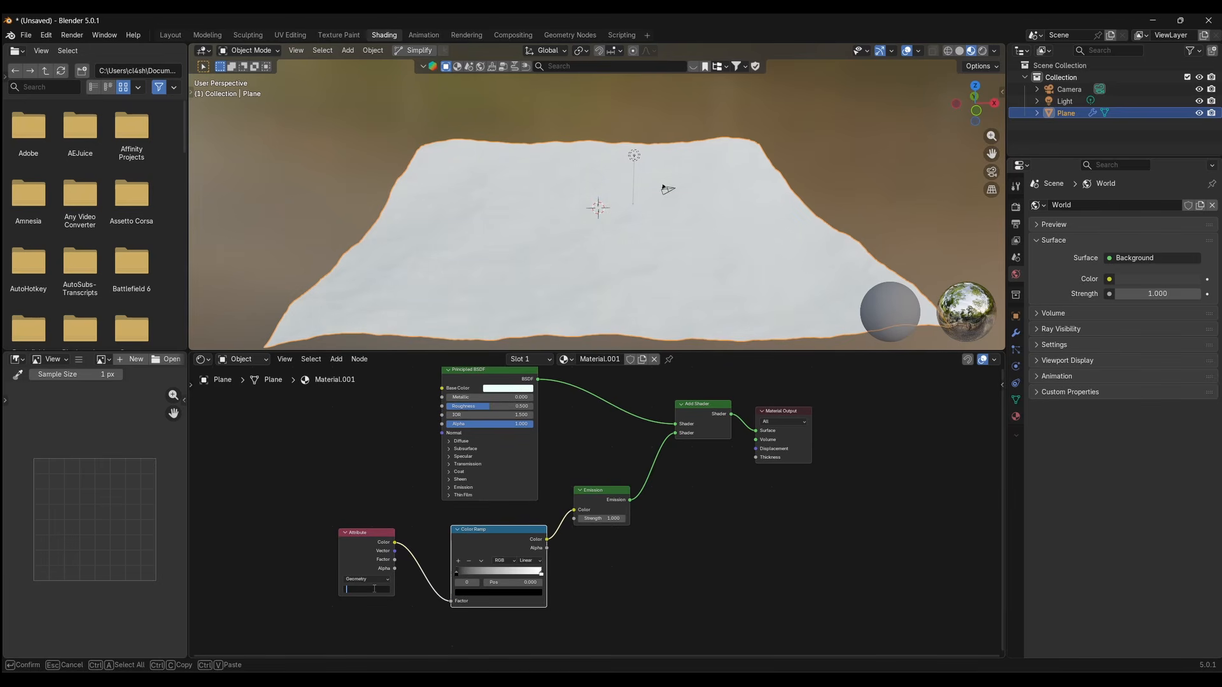
{"action": "type", "text": "Foam"}
{"action": "key", "text": "Return"}
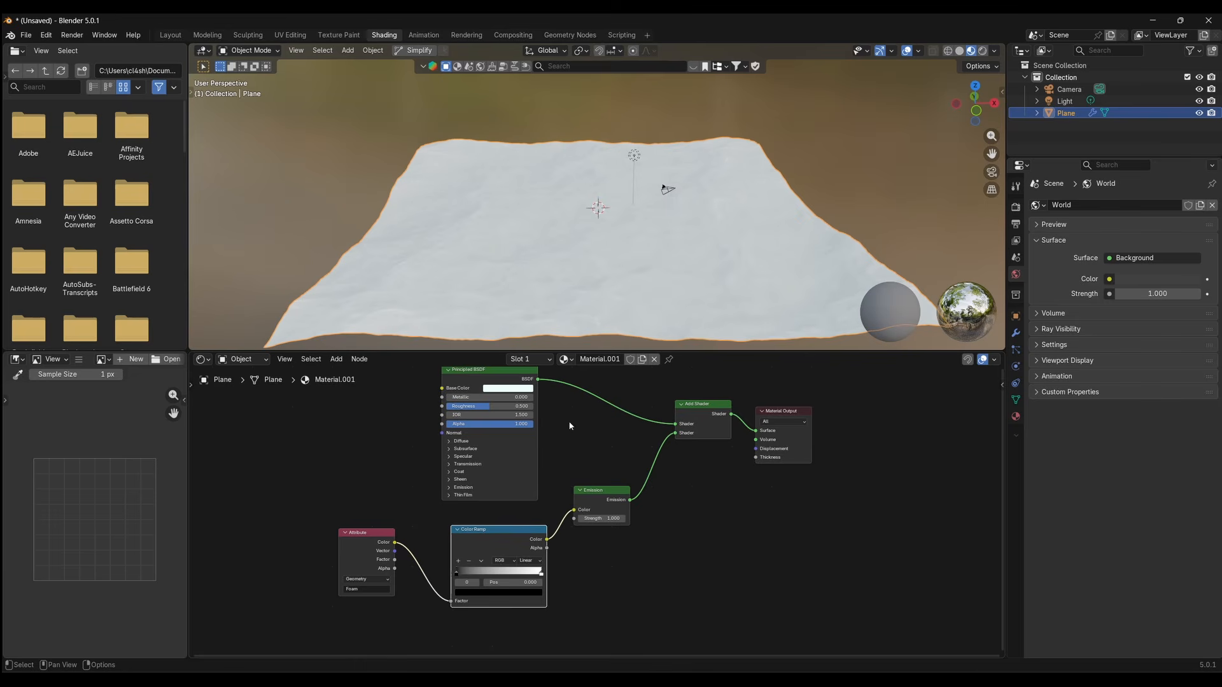
- Change the Principled BSDF's base color to a deep blue
{"action": "middle_click_drag", "start_coordinate": [570, 422], "coordinate": [551, 449]}
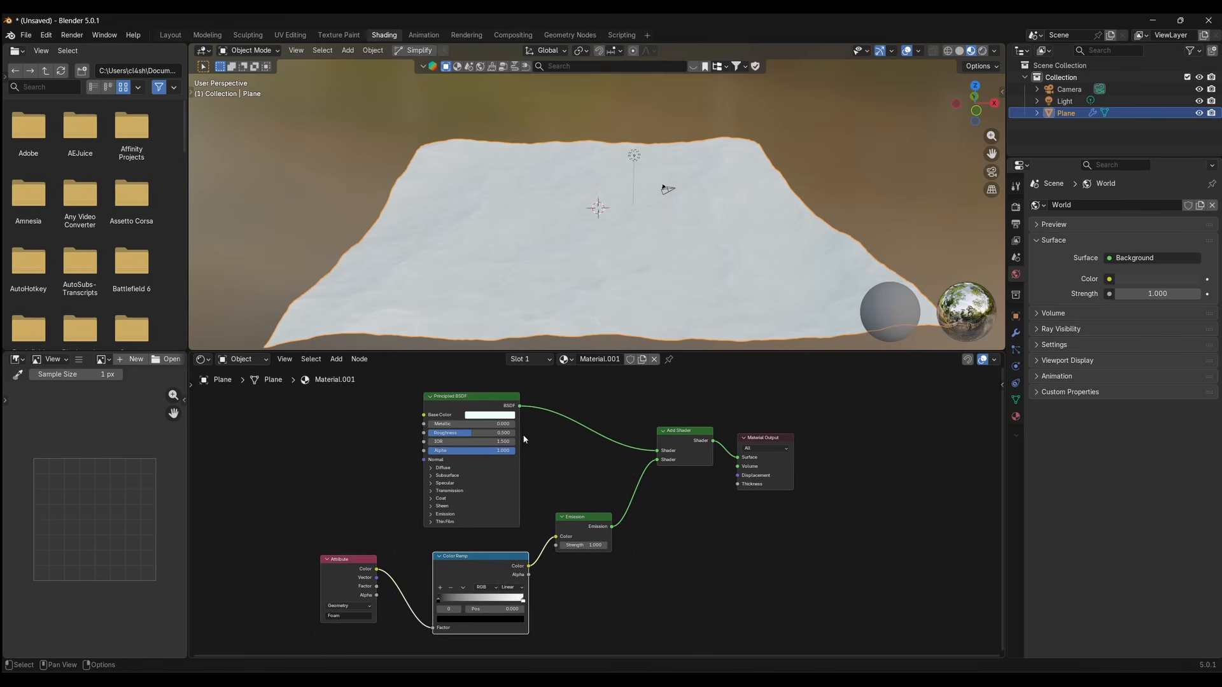
{"action": "left_click", "coordinate": [490, 415]}
{"action": "mouse_move", "coordinate": [526, 289]}
{"action": "left_mouse_down"}
{"action": "mouse_move", "coordinate": [538, 284]}
{"action": "mouse_move", "coordinate": [537, 304]}
{"action": "left_mouse_up"}
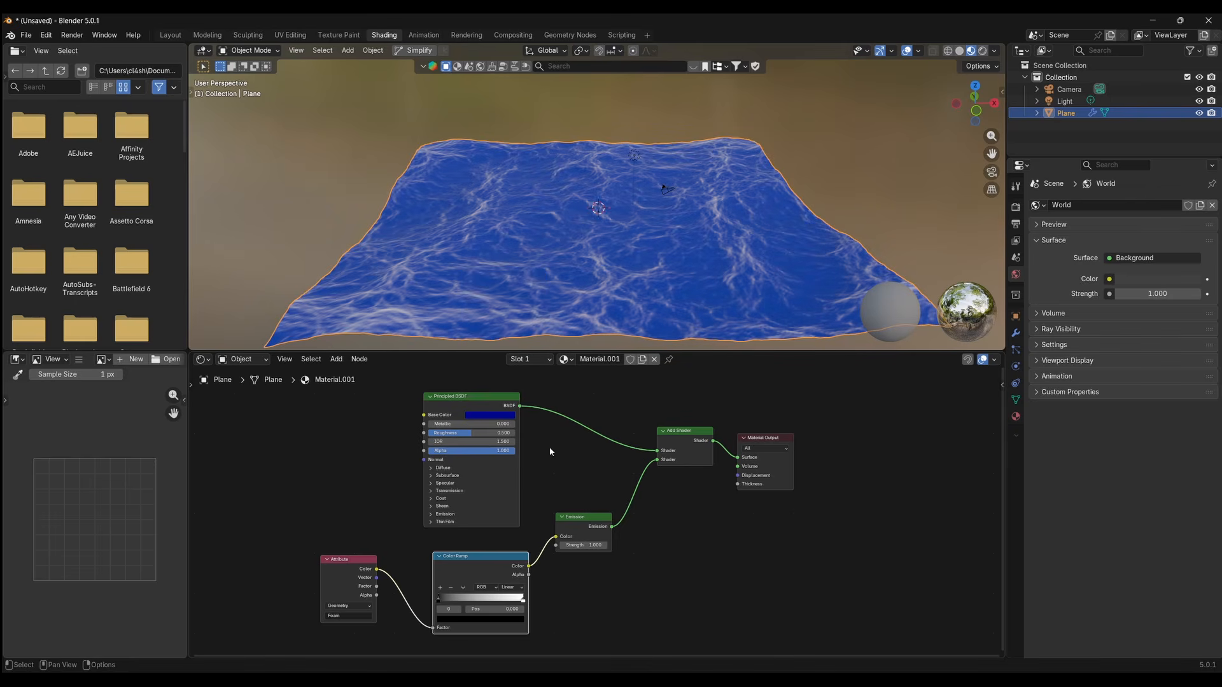
- Set the Principled BSDF's roughness to 0 and its transmission weight to 1
{"action": "left_click_drag", "start_coordinate": [494, 433], "coordinate": [429, 437]}
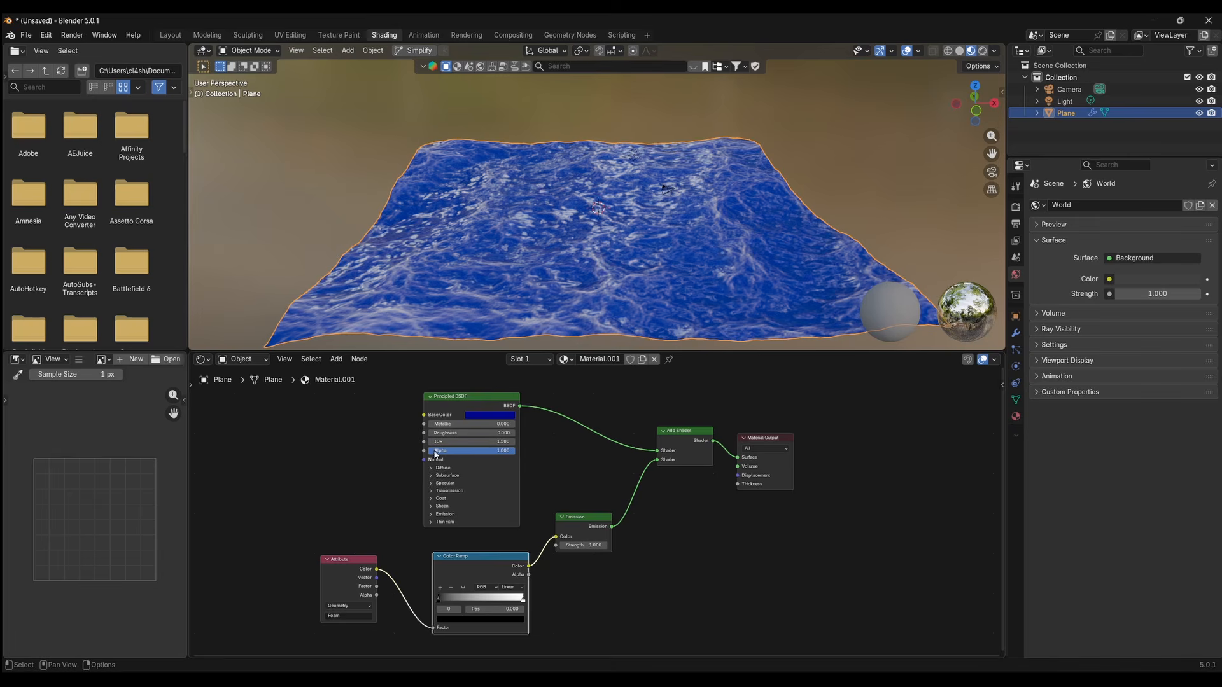
{"action": "left_click", "coordinate": [431, 492]}
{"action": "left_click_drag", "start_coordinate": [436, 499], "coordinate": [537, 498]}
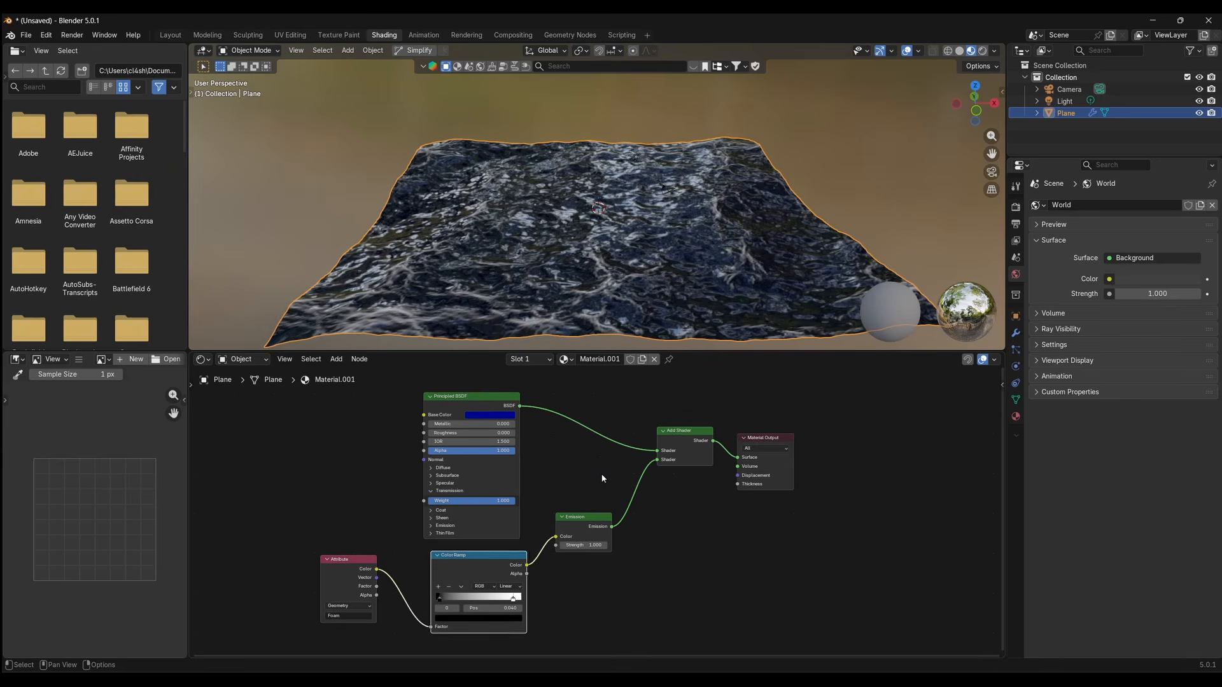
- Keyframe the Ocean modifier's Time at 1.00 on frame 1 and at 5 on frame 250
{"action": "left_click", "coordinate": [170, 35]}
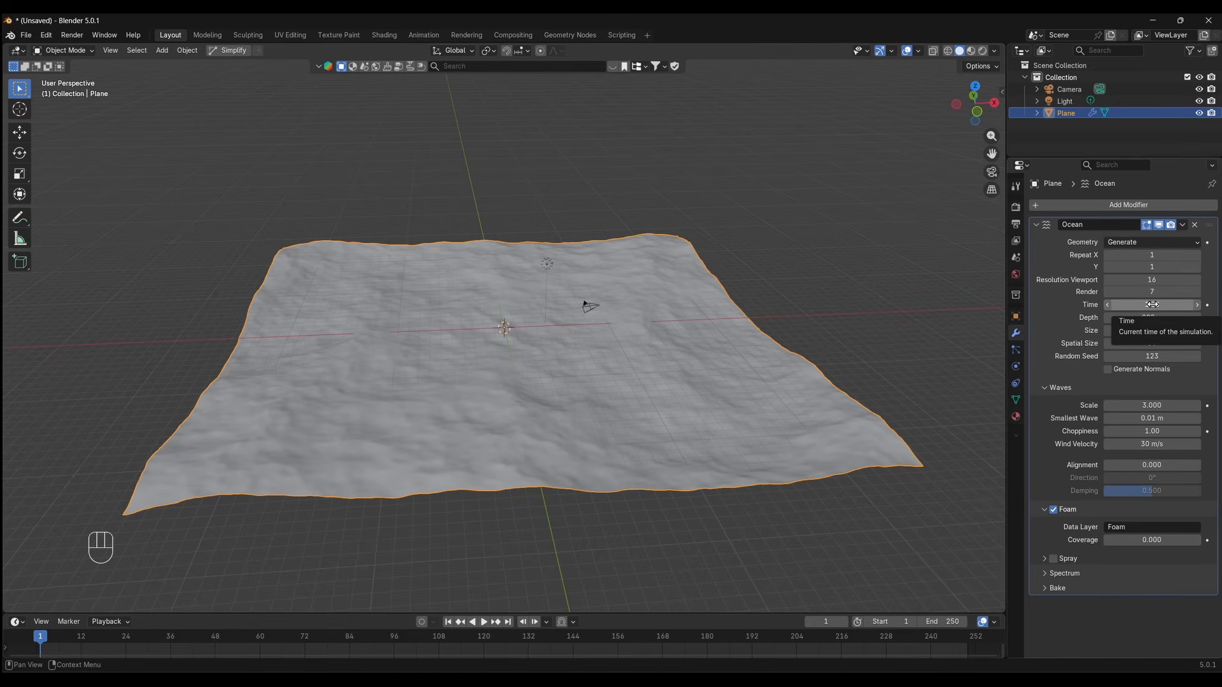
{"action": "key", "text": "i"}
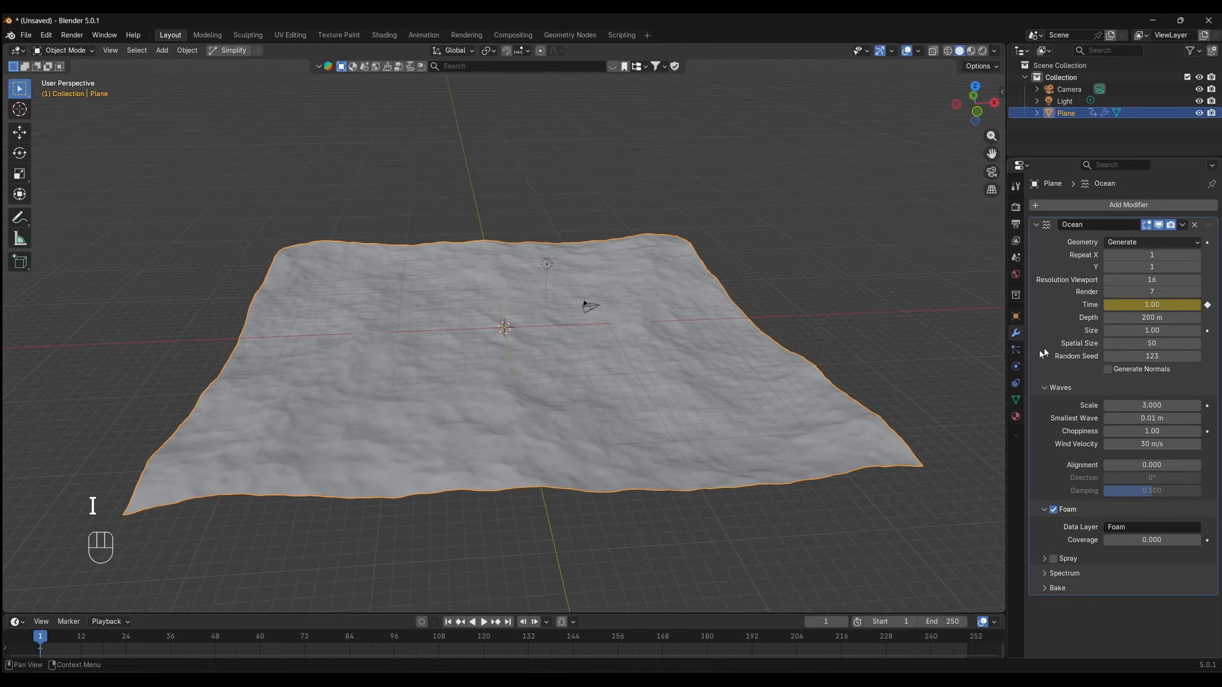
{"action": "left_click", "coordinate": [508, 623]}
{"action": "left_click", "coordinate": [1153, 305]}
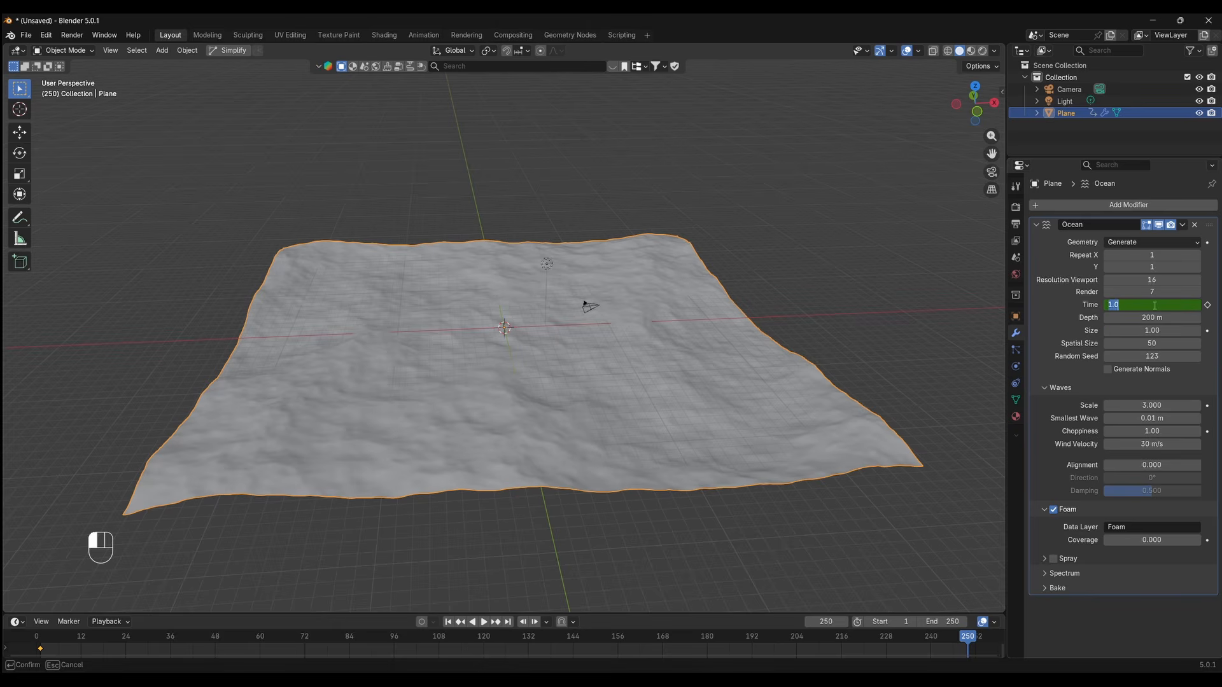
{"action": "type", "text": "5"}
{"action": "key", "text": "Return"}
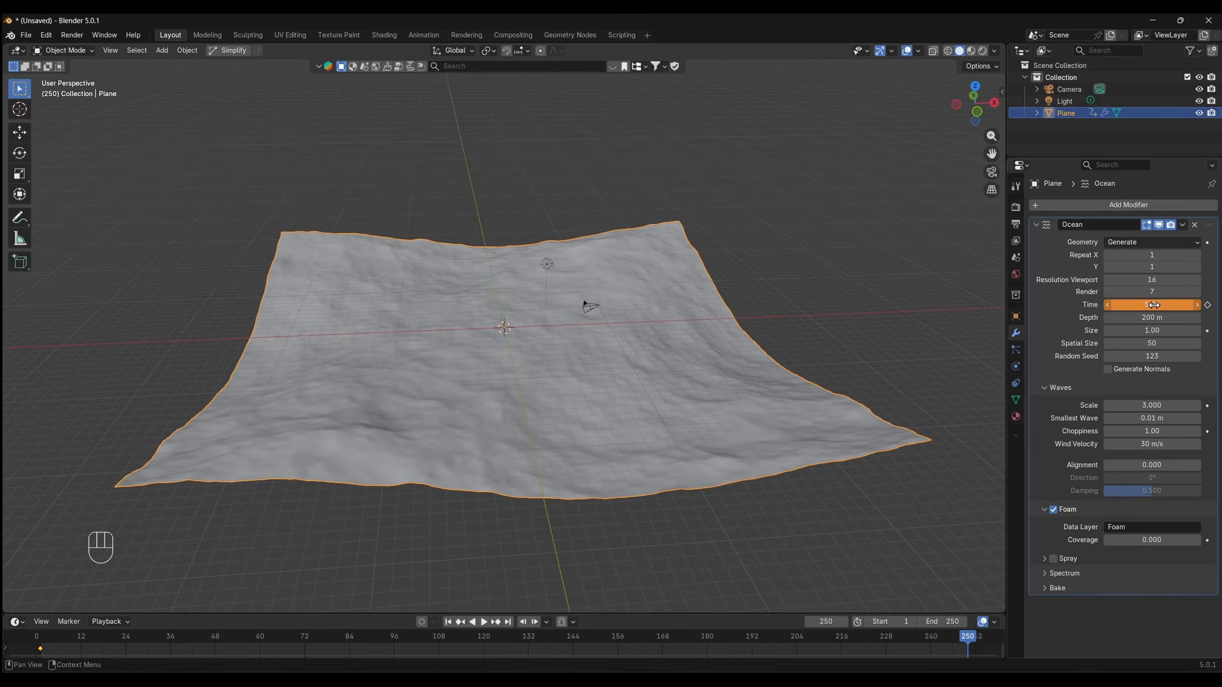
{"action": "key", "text": "i"}
- Set the interpolation of the Time keyframes to Linear and play back the animation
{"action": "left_click_drag", "start_coordinate": [30, 644], "coordinate": [989, 655]}
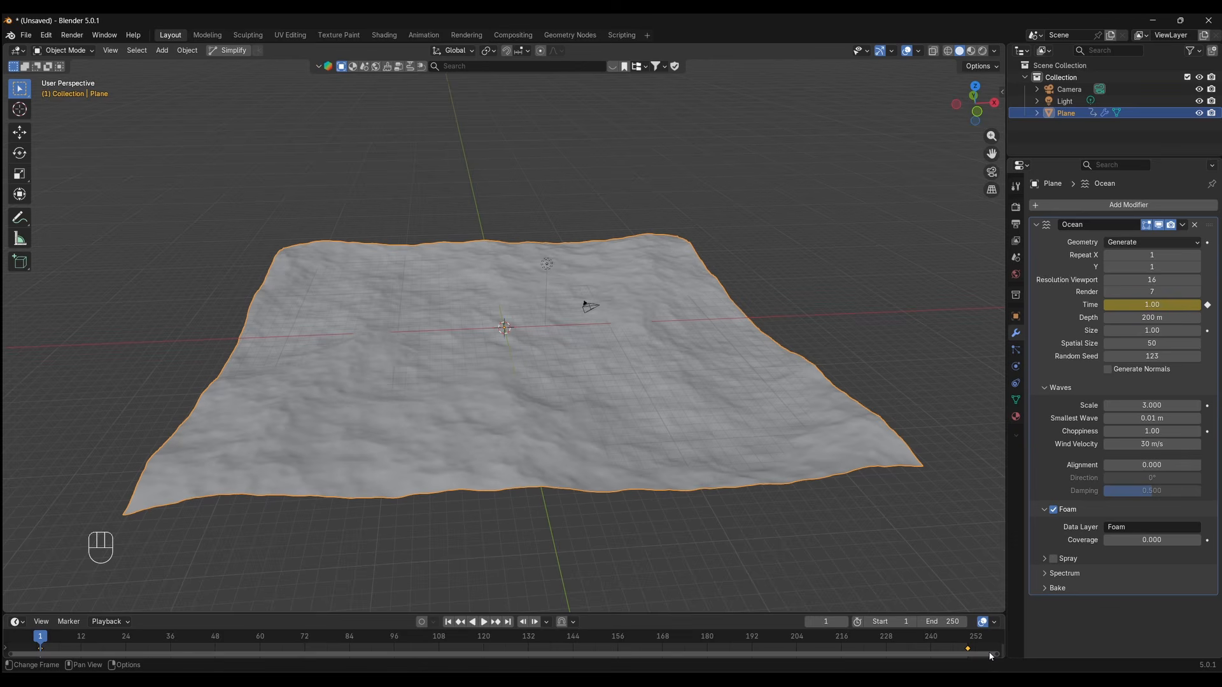
{"action": "right_click", "coordinate": [490, 641]}
{"action": "mouse_move", "coordinate": [491, 646]}
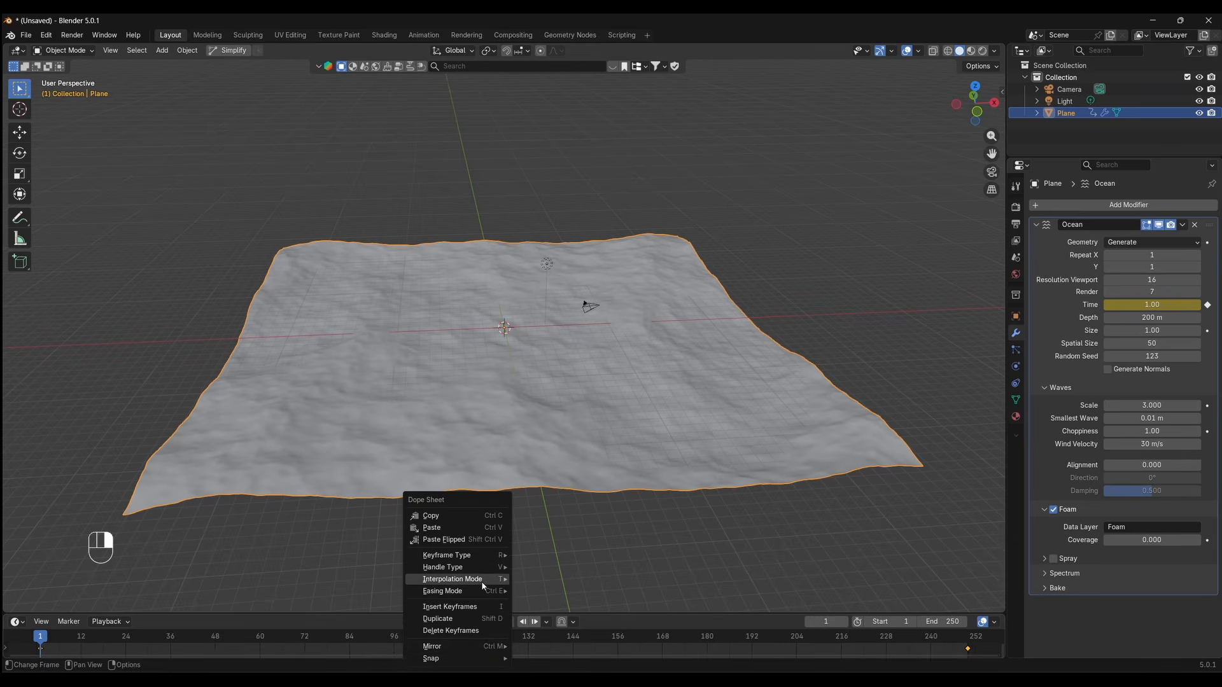
{"action": "mouse_move", "coordinate": [481, 581]}
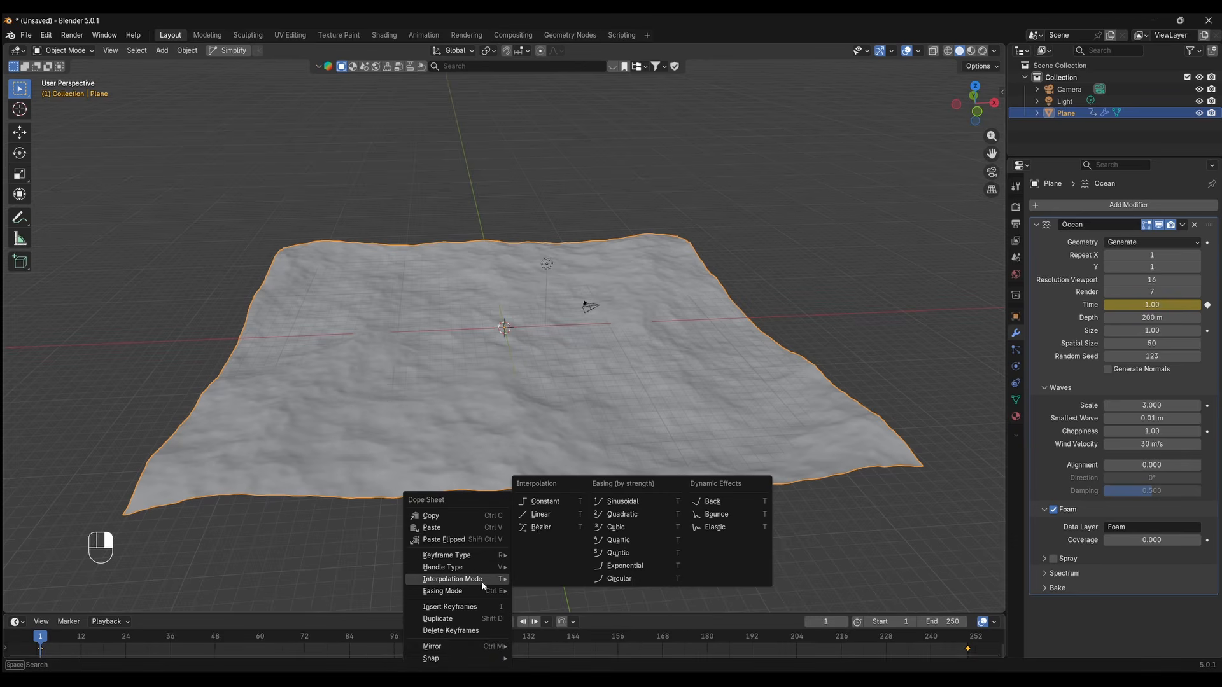
{"action": "left_click", "coordinate": [545, 520]}
{"action": "key", "text": "space"}
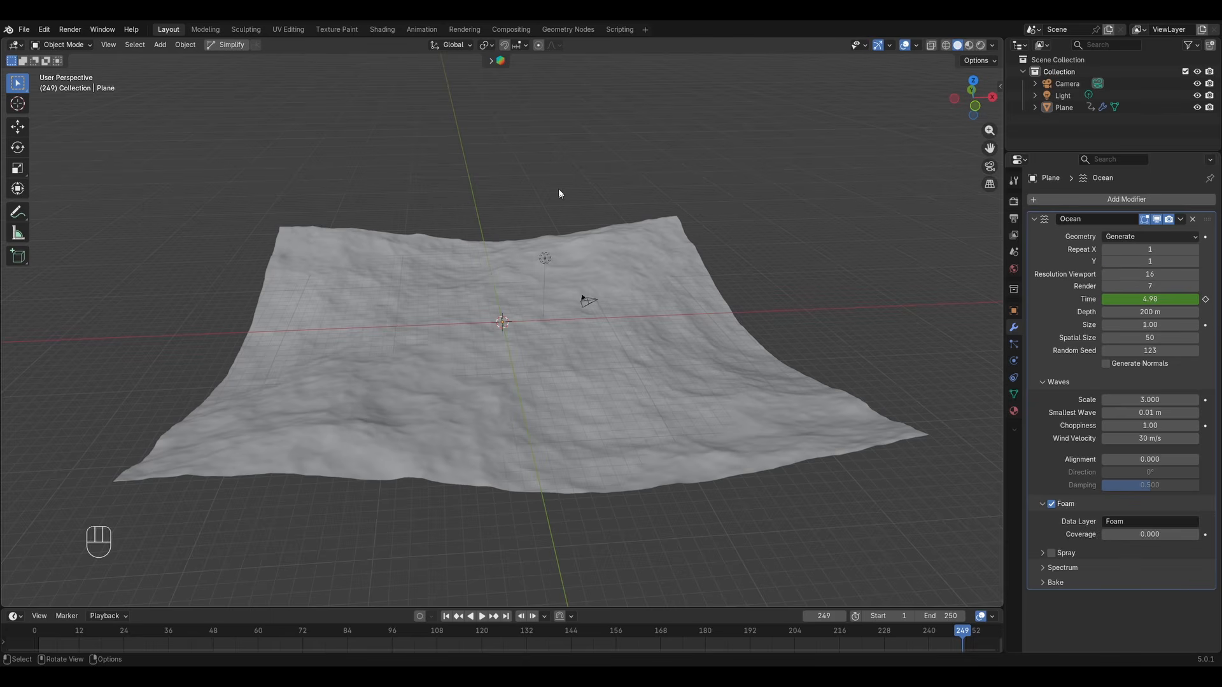
- Browse the online asset library for HDRs and download the Sunset environment with sun above a calm sea
{"action": "left_click", "coordinate": [499, 60]}
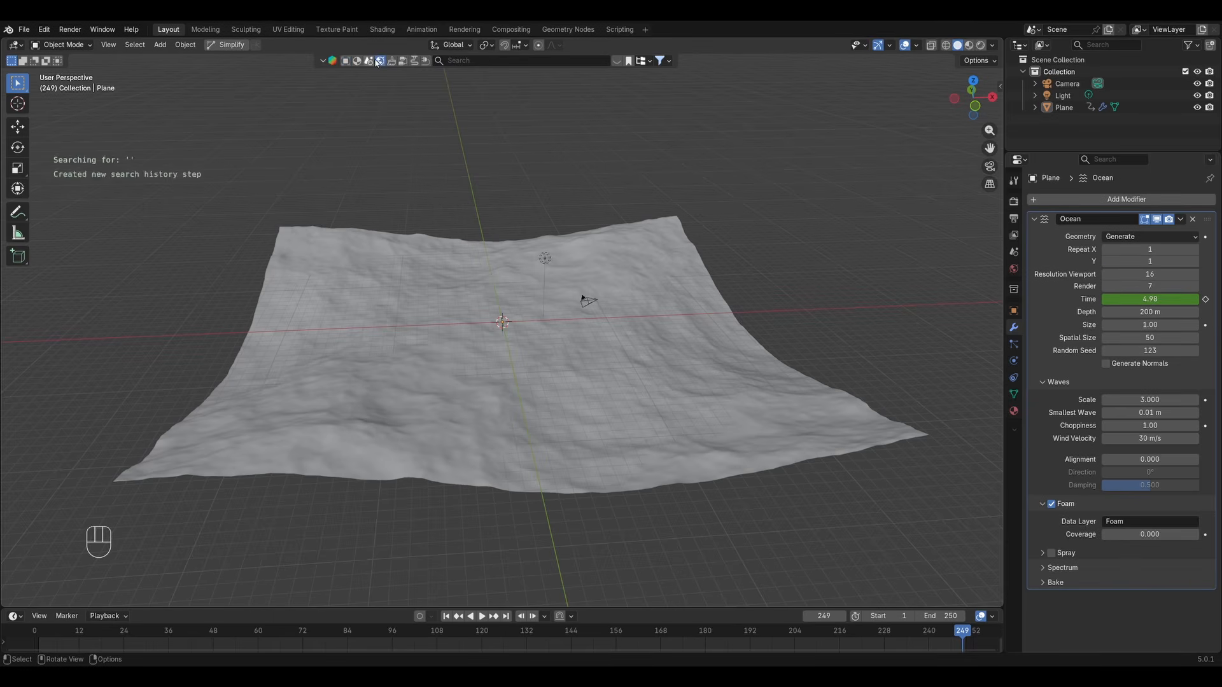
{"action": "left_click", "coordinate": [669, 61]}
{"action": "left_click", "coordinate": [607, 104]}
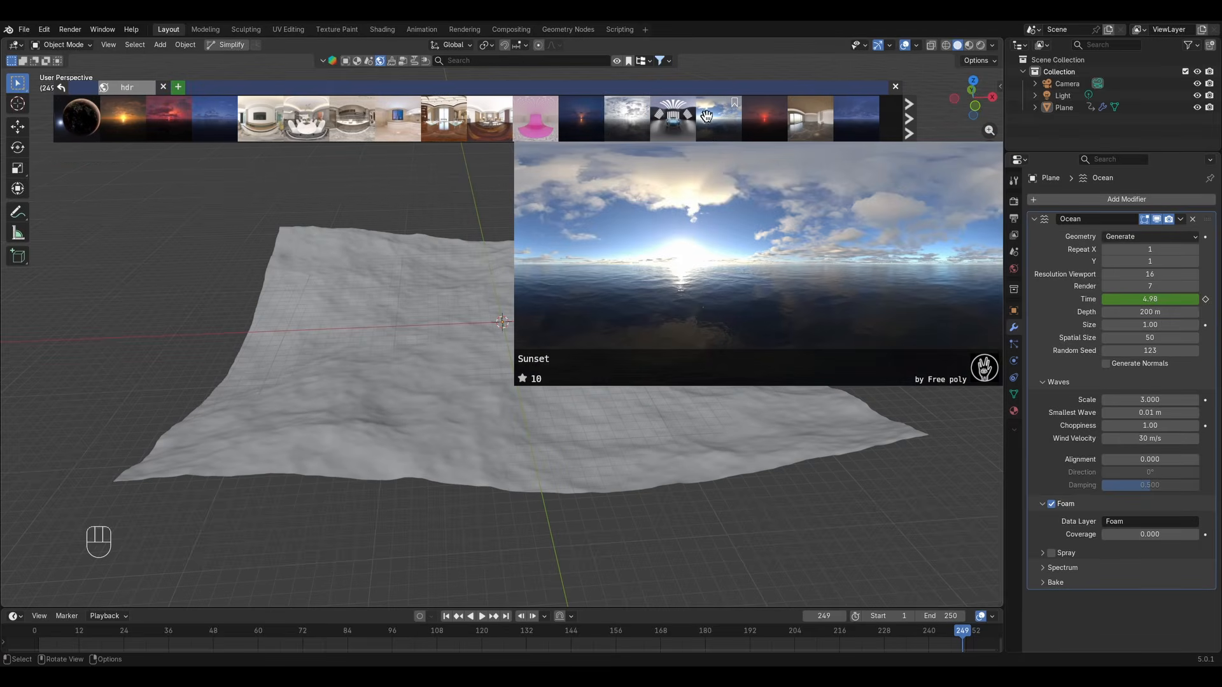
{"action": "left_click", "coordinate": [708, 139]}
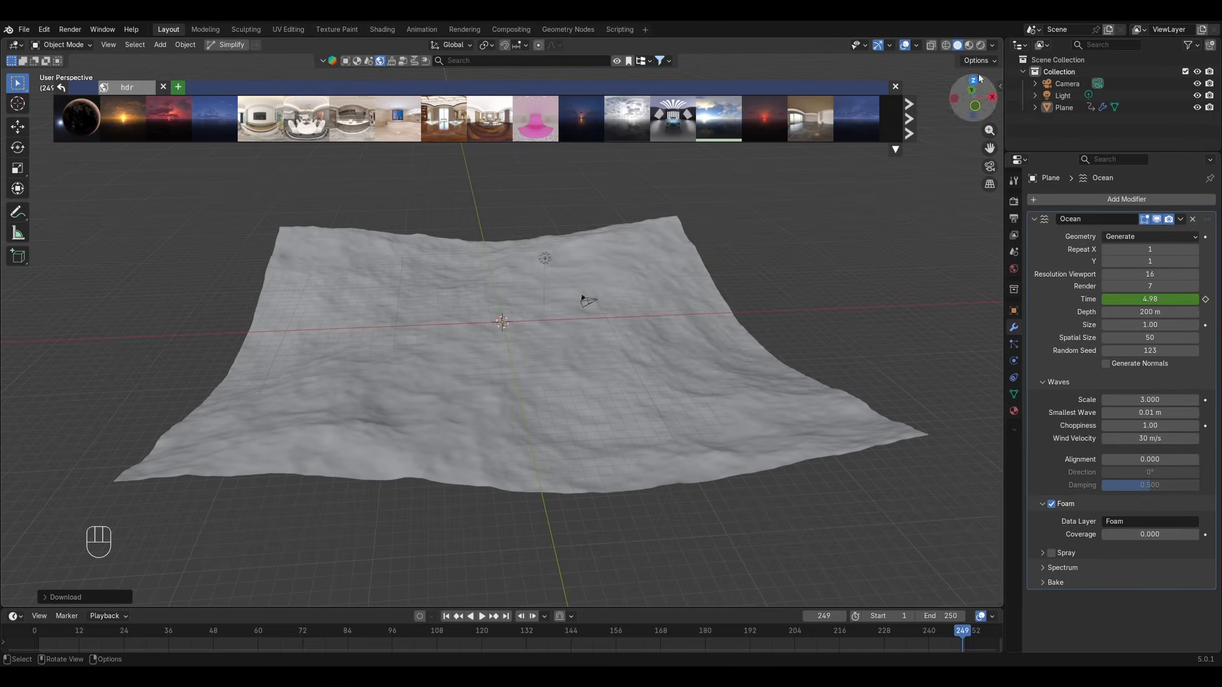
- Preview the ocean plane in Rendered shading with the HDR environment and the asset strip collapsed
{"action": "left_click", "coordinate": [980, 45]}
{"action": "left_click", "coordinate": [323, 61]}
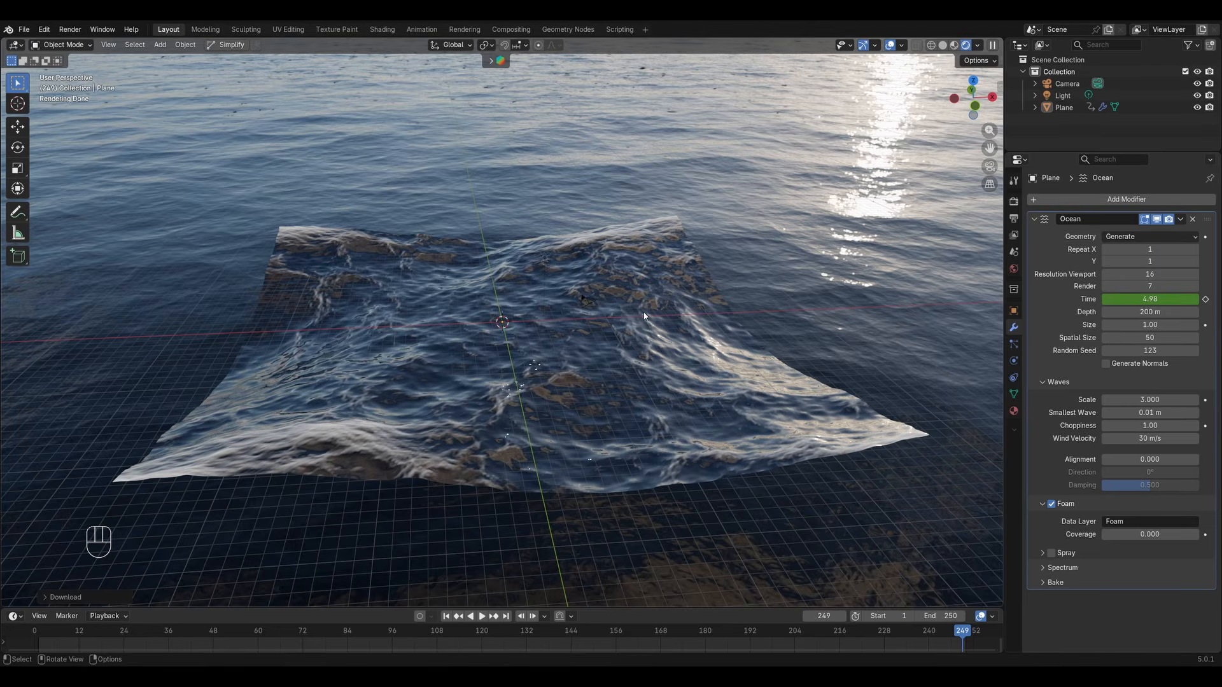
{"action": "mouse_move", "coordinate": [644, 312]}
{"action": "middle_mouse_down"}
{"action": "mouse_move", "coordinate": [693, 297]}
{"action": "mouse_move", "coordinate": [600, 296]}
{"action": "mouse_move", "coordinate": [643, 289]}
{"action": "middle_mouse_up"}
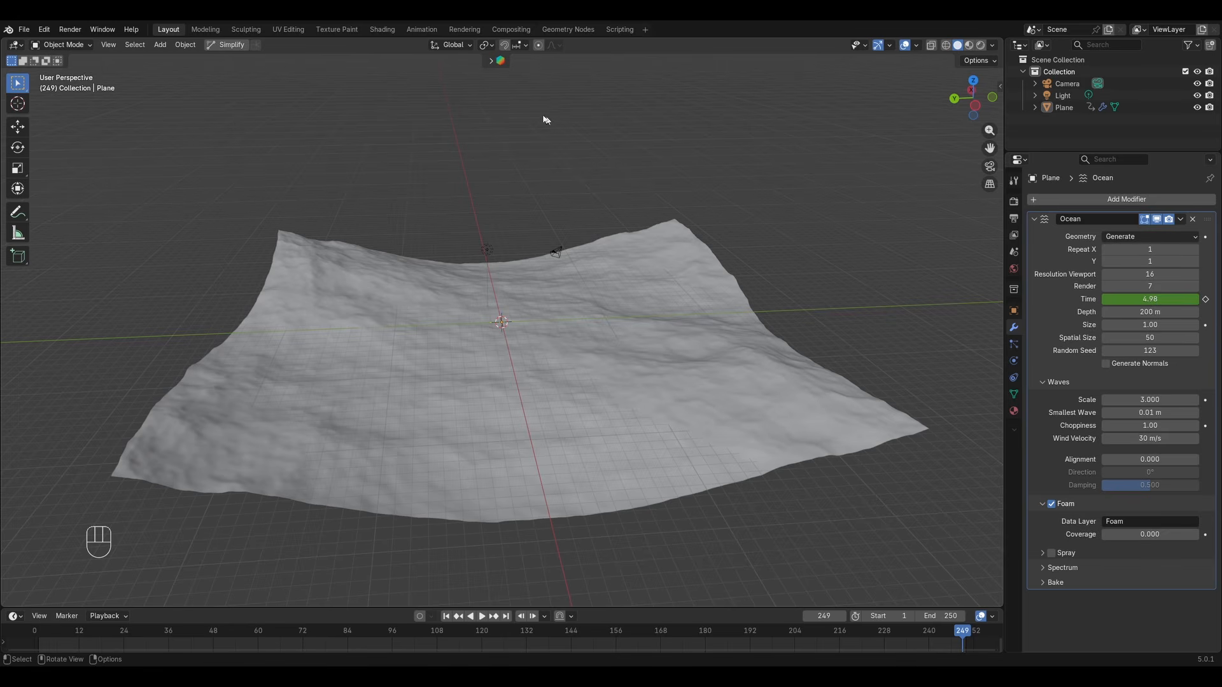
- In the World shader of the Shading workspace, add an Environment Texture node and connect its Color to the Background's Color
{"action": "left_click", "coordinate": [382, 29]}
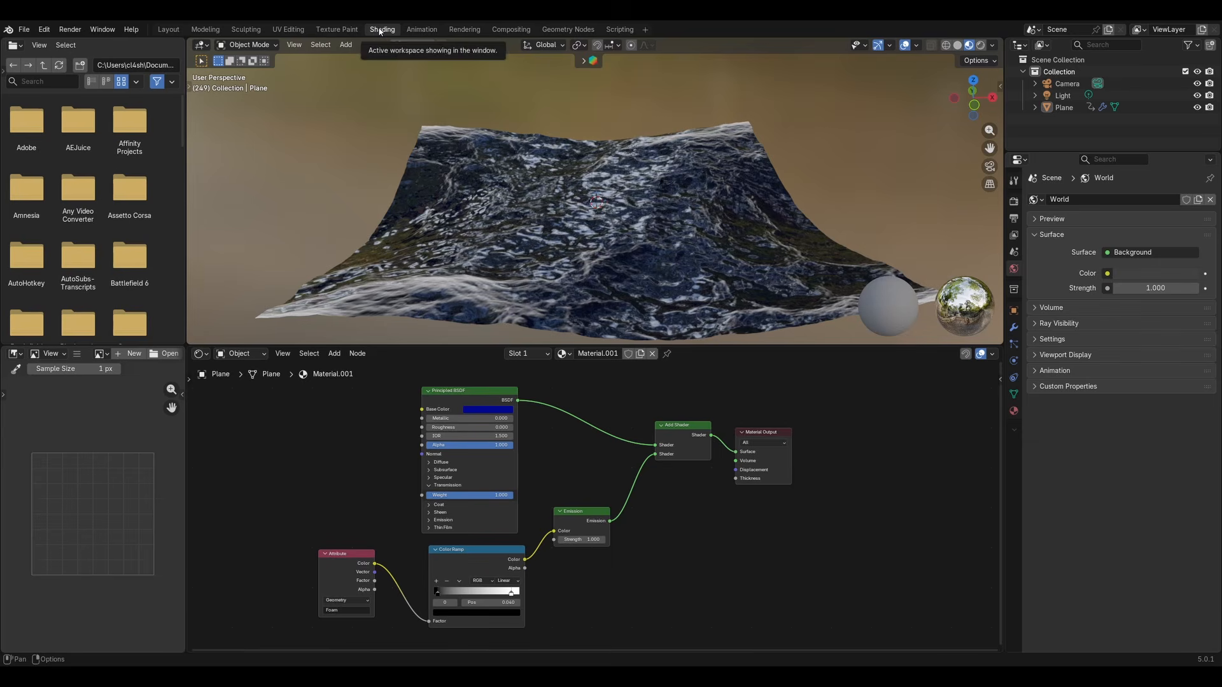
{"action": "left_click", "coordinate": [240, 354]}
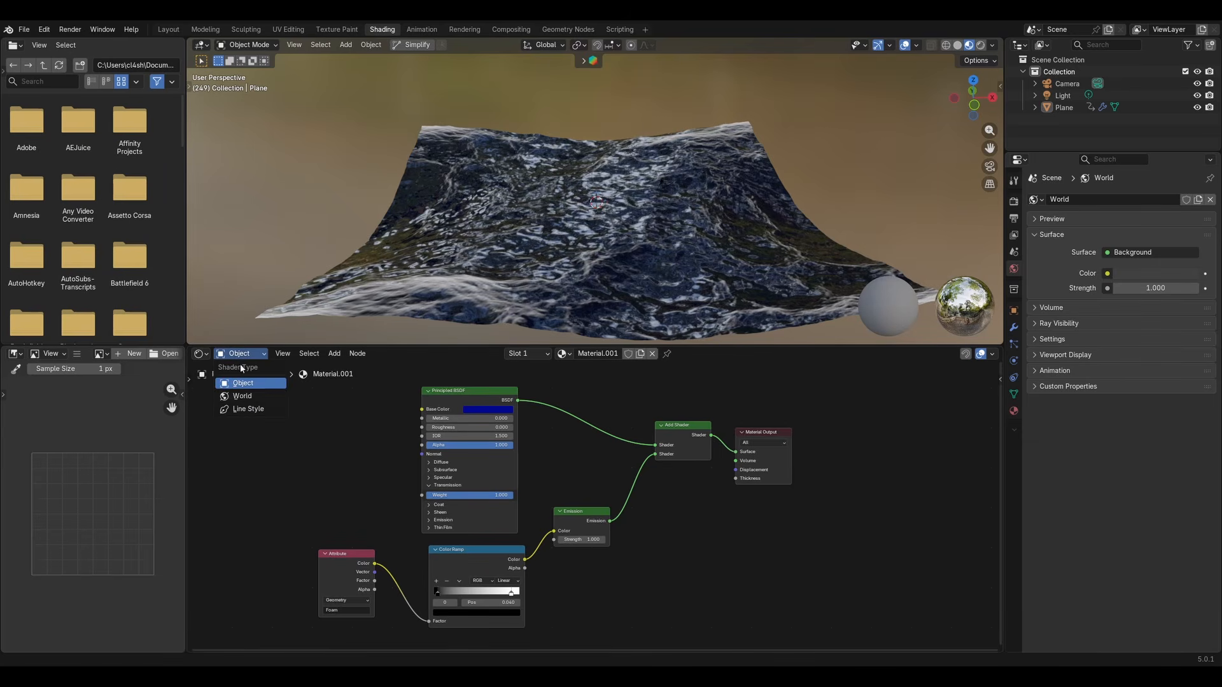
{"action": "left_click", "coordinate": [247, 397]}
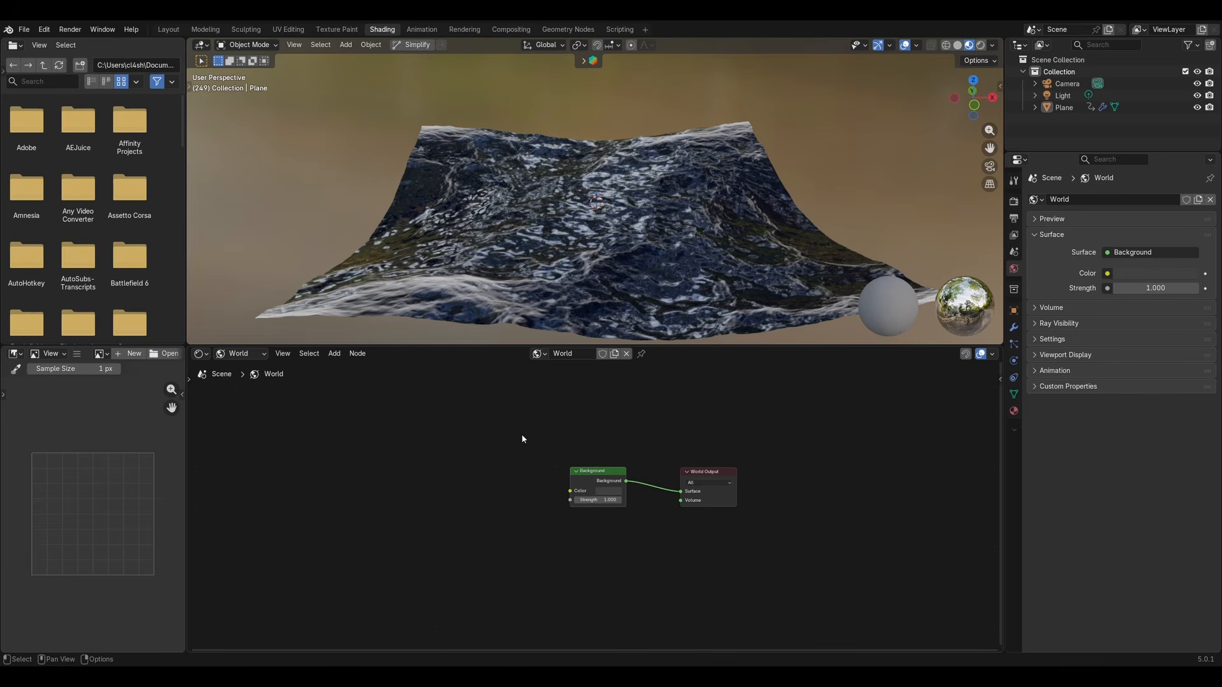
{"action": "left_click", "coordinate": [334, 354]}
{"action": "mouse_move", "coordinate": [356, 435]}
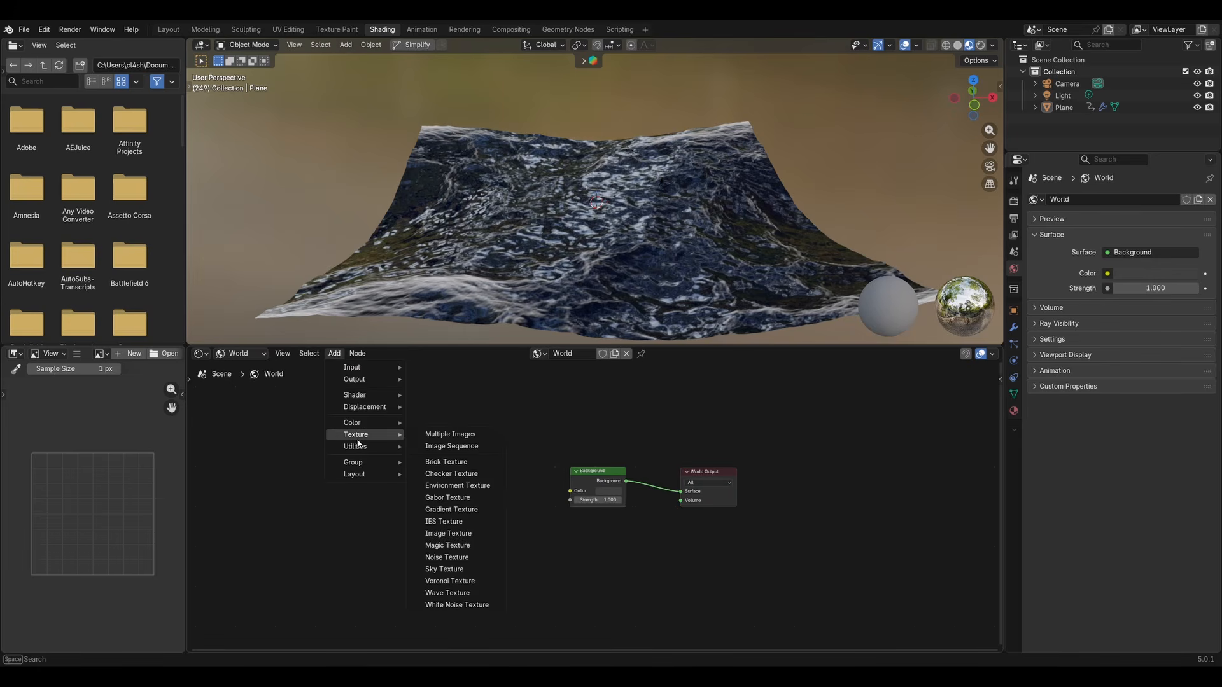
{"action": "left_click", "coordinate": [458, 485]}
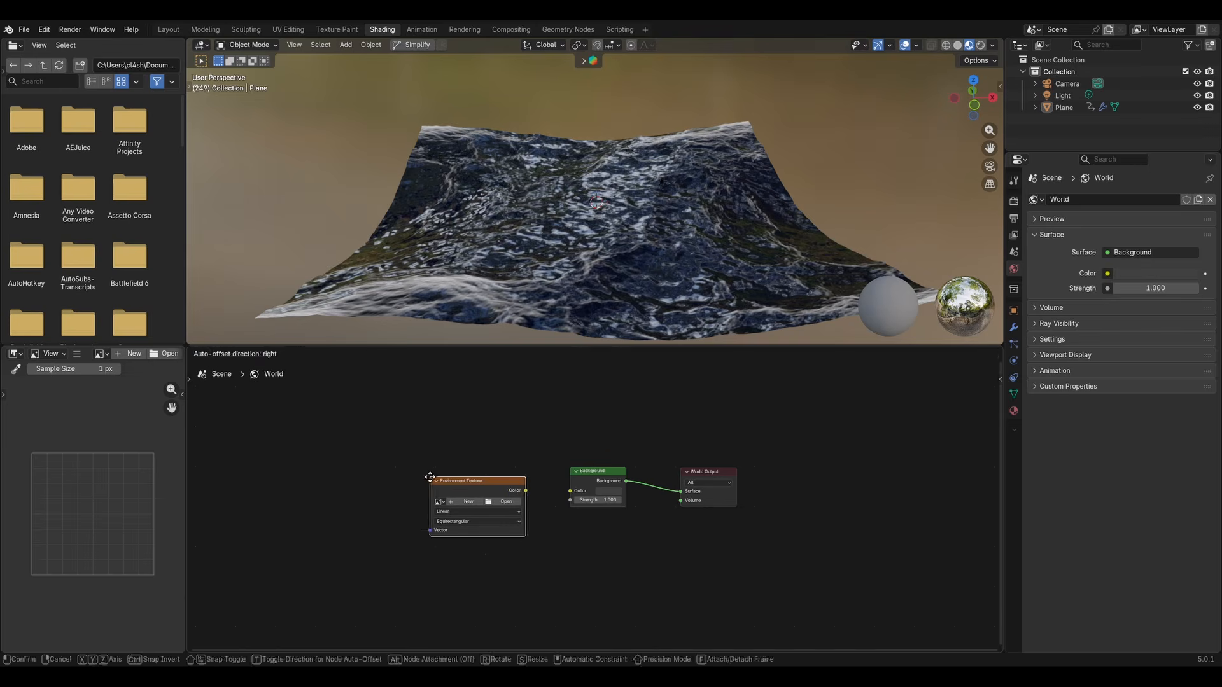
{"action": "left_click", "coordinate": [514, 472]}
{"action": "left_click_drag", "start_coordinate": [517, 483], "coordinate": [570, 490]}
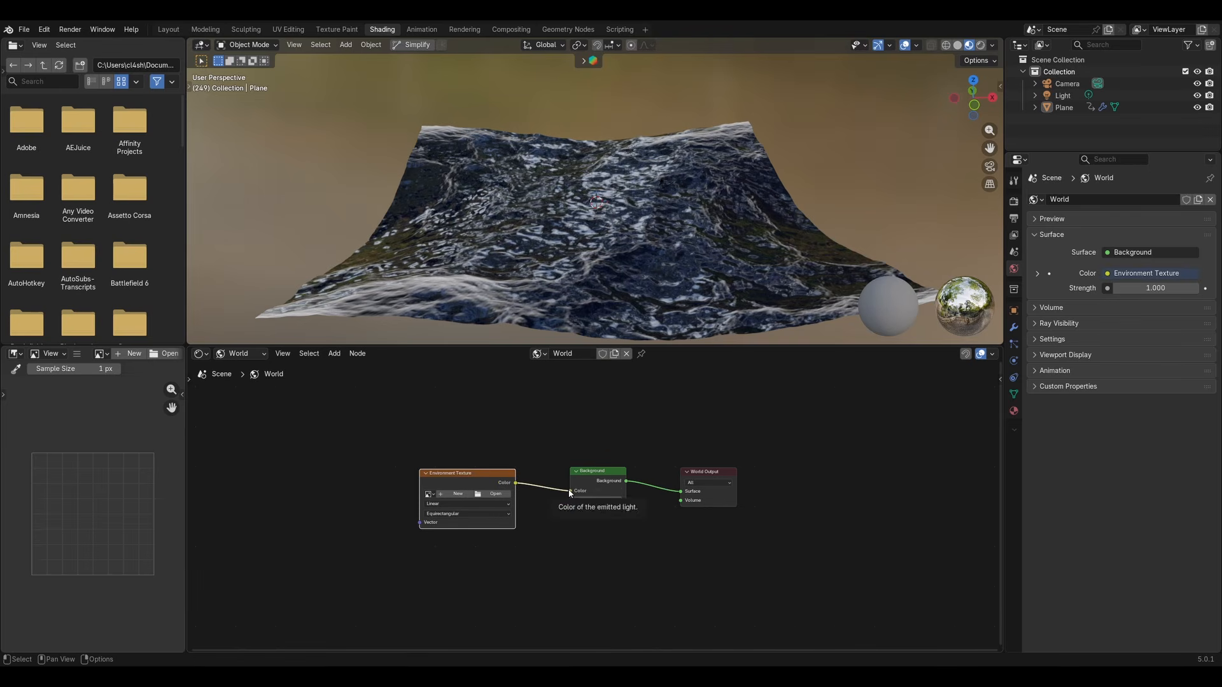
- Load the kloofendal_48d puresky 8k HDR file into the Environment Texture and move the node farther from the Background node
{"action": "left_click", "coordinate": [491, 497]}
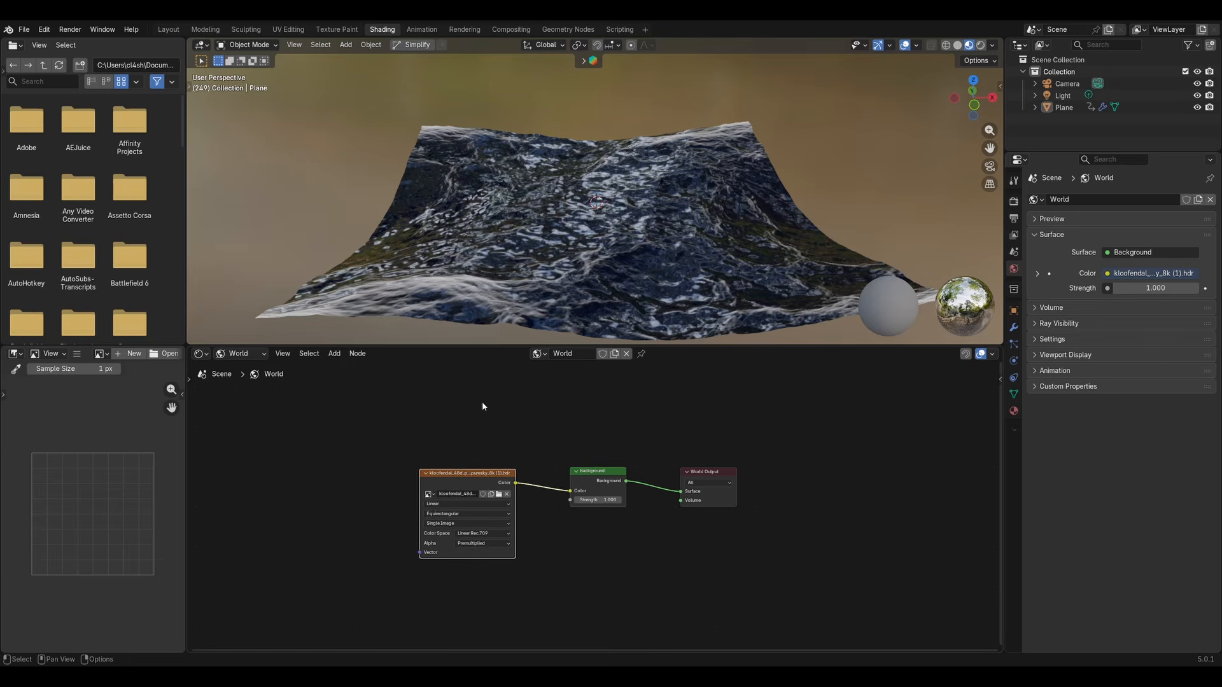
{"action": "left_click_drag", "start_coordinate": [476, 473], "coordinate": [486, 462]}
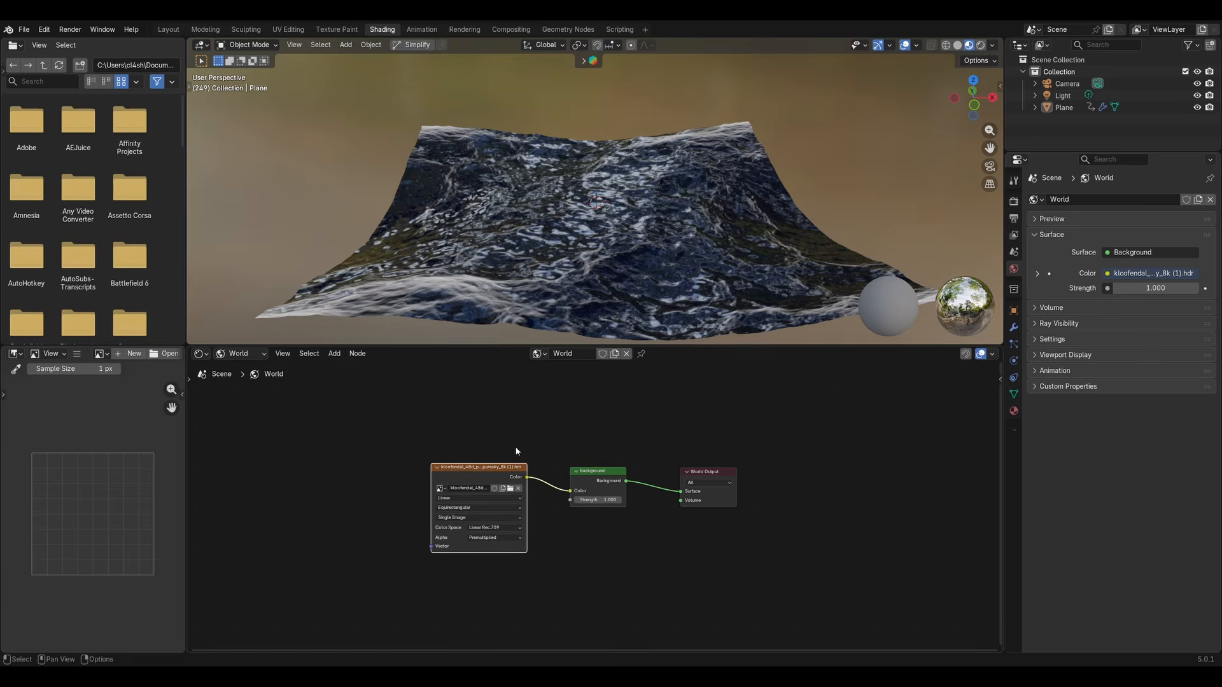
{"action": "left_click", "coordinate": [517, 450]}
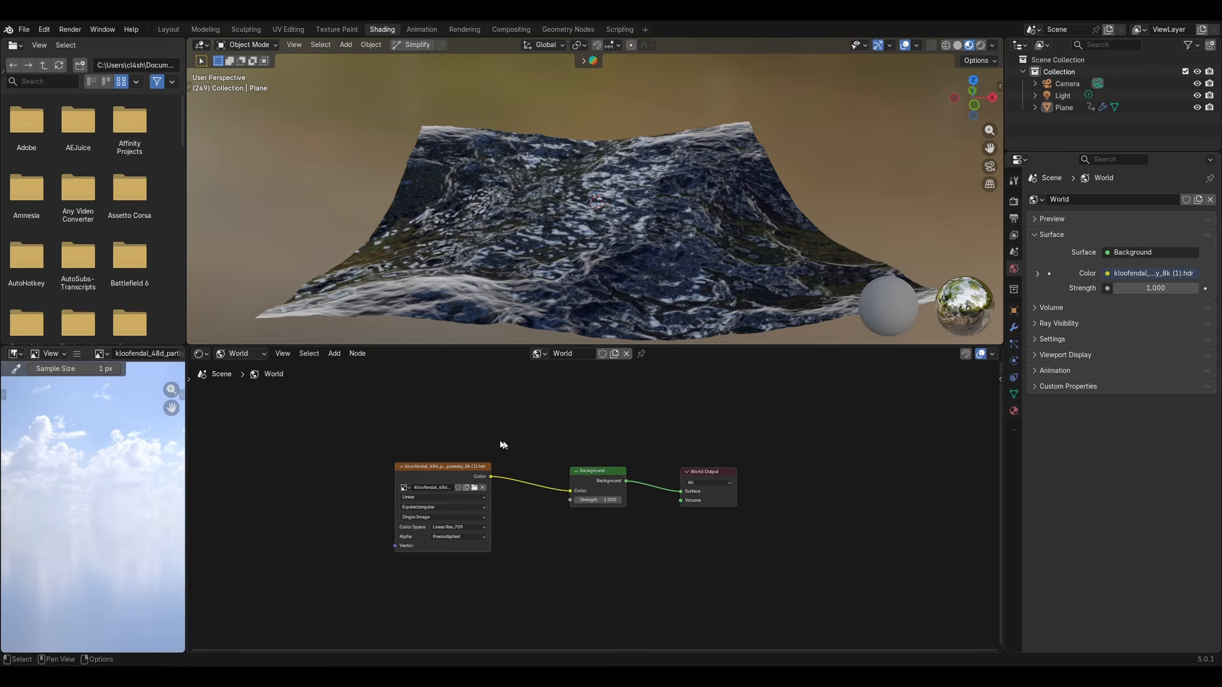
- Insert a Hue/Saturation/Value node between the Environment Texture and the Background node
{"action": "left_click", "coordinate": [335, 355]}
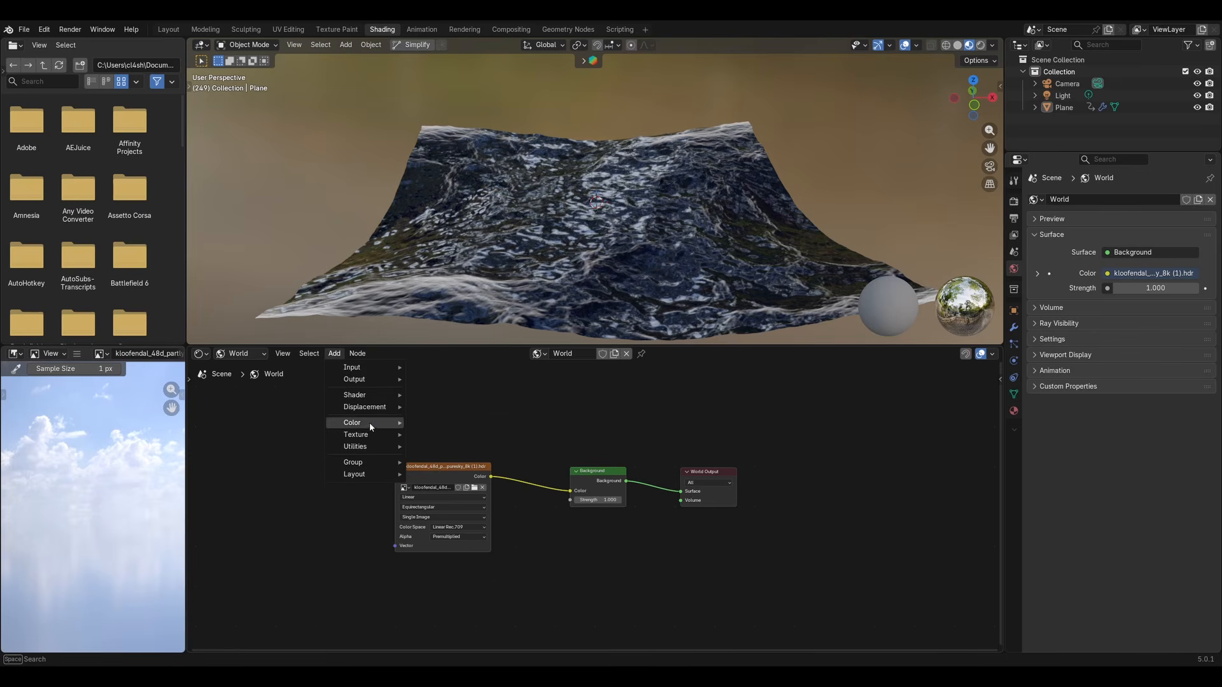
{"action": "mouse_move", "coordinate": [370, 423]}
{"action": "left_click", "coordinate": [466, 468]}
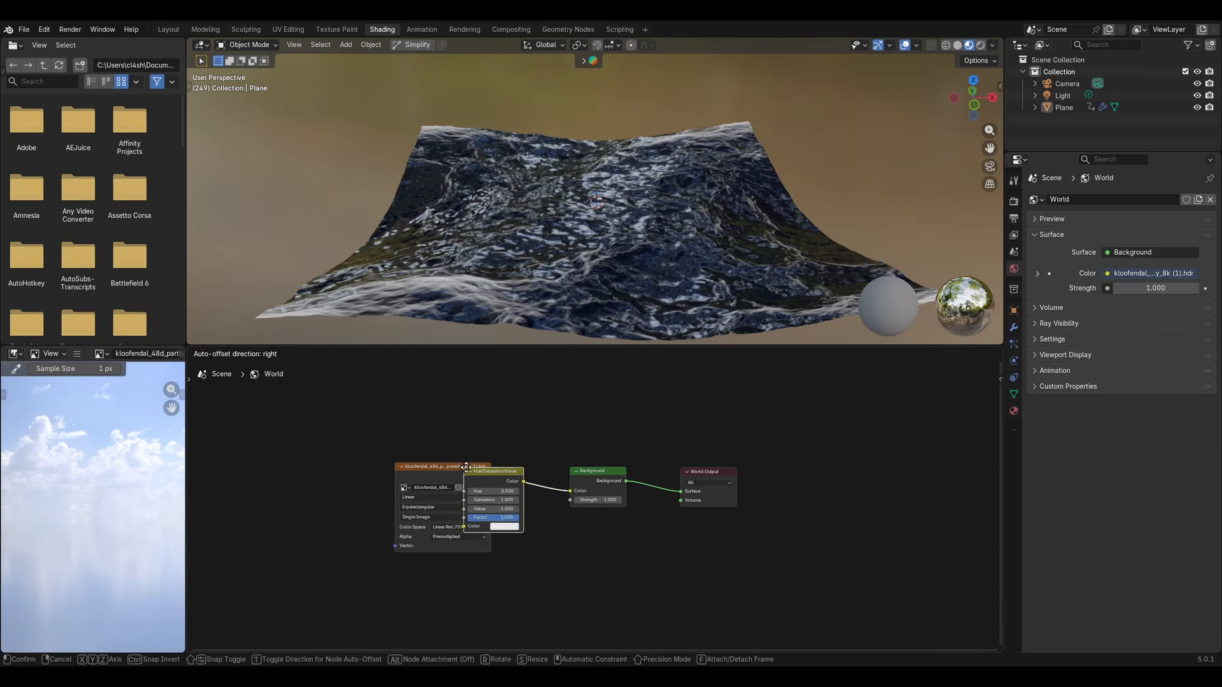
{"action": "left_click", "coordinate": [500, 467]}
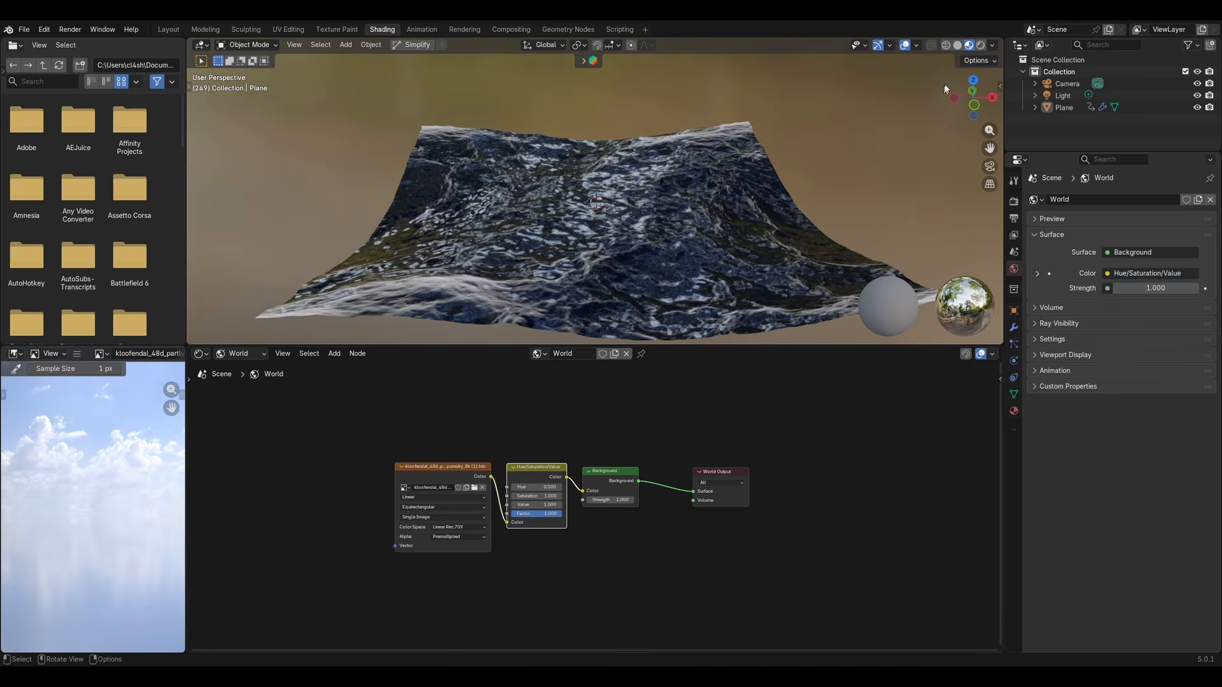
- Show the viewport in Rendered shading and set the Hue/Saturation/Value node's Saturation to 2
{"action": "left_click", "coordinate": [980, 45]}
{"action": "mouse_move", "coordinate": [758, 208]}
{"action": "middle_mouse_down"}
{"action": "mouse_move", "coordinate": [794, 180]}
{"action": "mouse_move", "coordinate": [783, 197]}
{"action": "middle_mouse_up"}
{"action": "left_click_drag", "start_coordinate": [531, 495], "coordinate": [539, 495]}
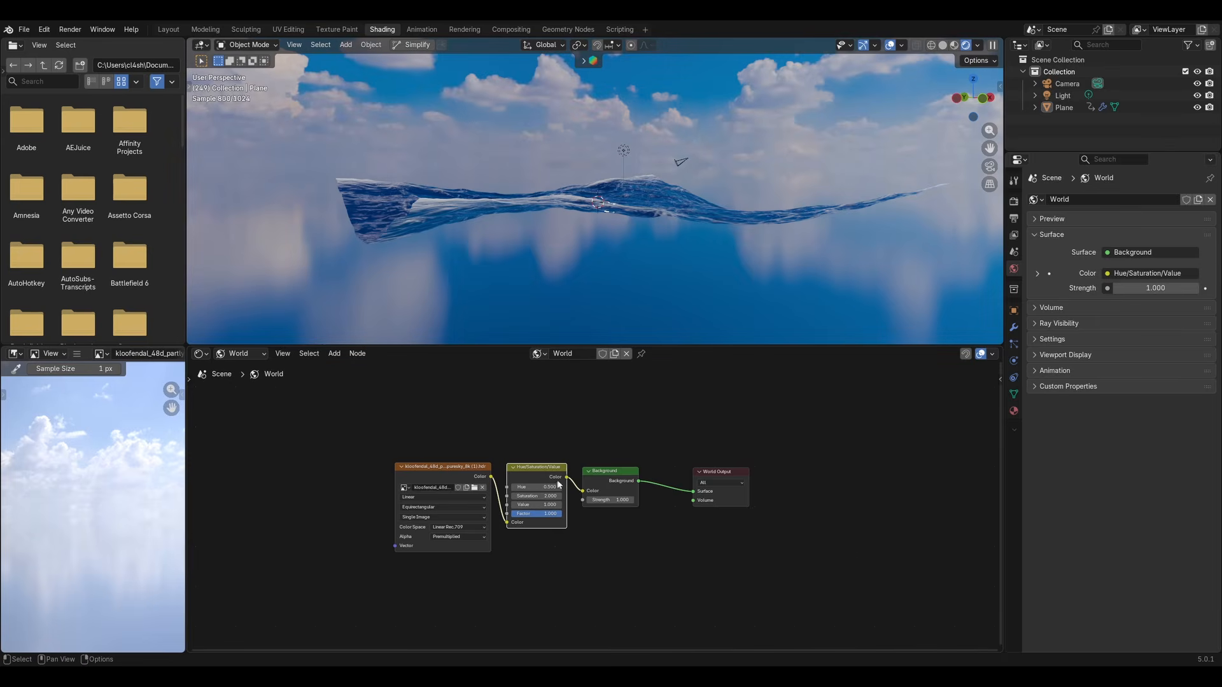
{"action": "mouse_move", "coordinate": [668, 280]}
{"action": "middle_mouse_down"}
{"action": "mouse_move", "coordinate": [634, 283]}
{"action": "mouse_move", "coordinate": [660, 265]}
{"action": "middle_mouse_up"}
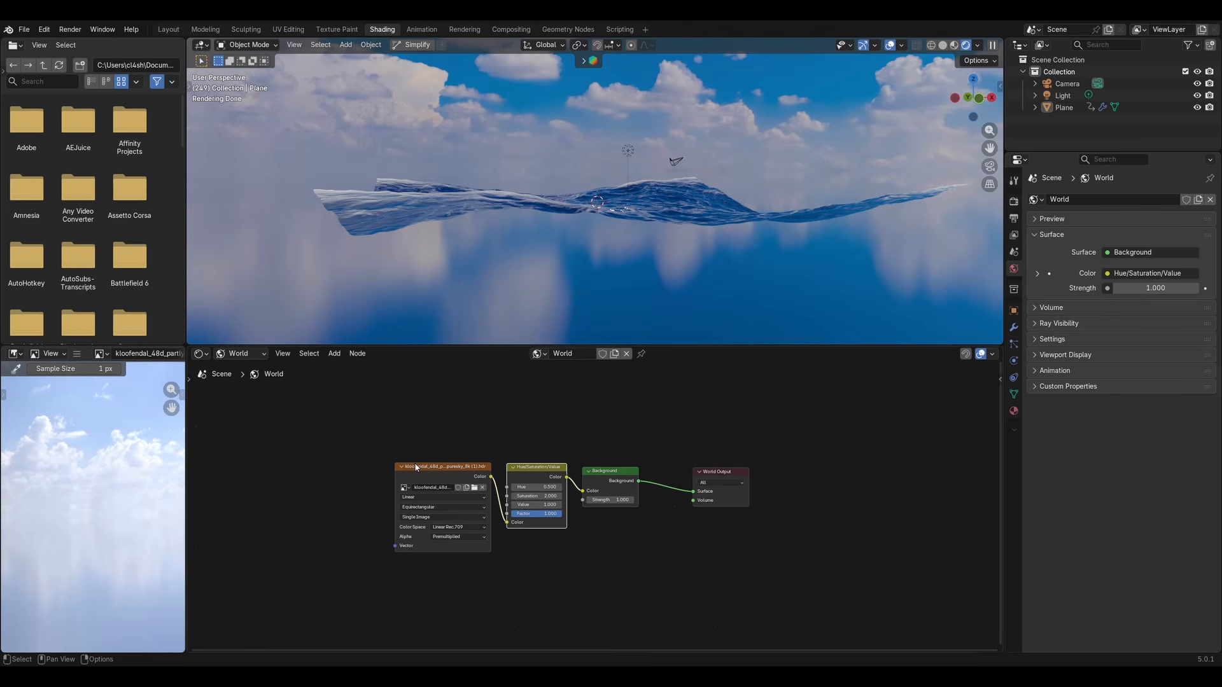
- Add a Texture Coordinate node and a Mapping node in front of the Environment Texture
{"action": "left_click", "coordinate": [335, 354]}
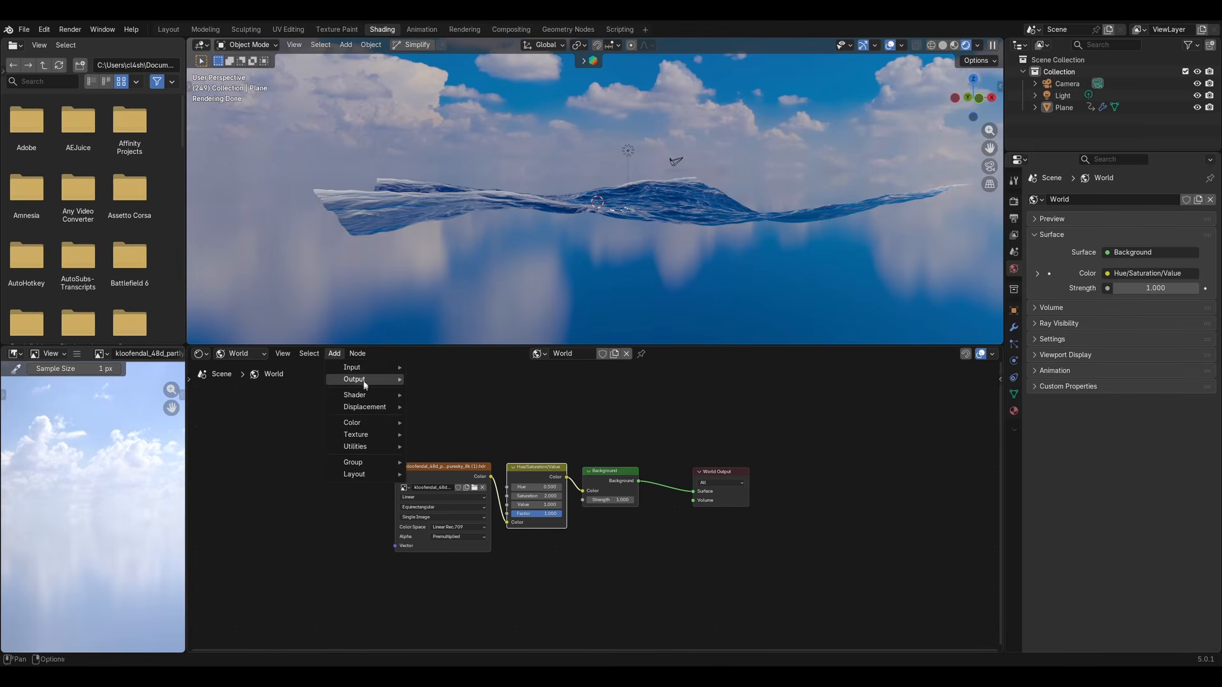
{"action": "mouse_move", "coordinate": [356, 367]}
{"action": "left_click", "coordinate": [449, 546]}
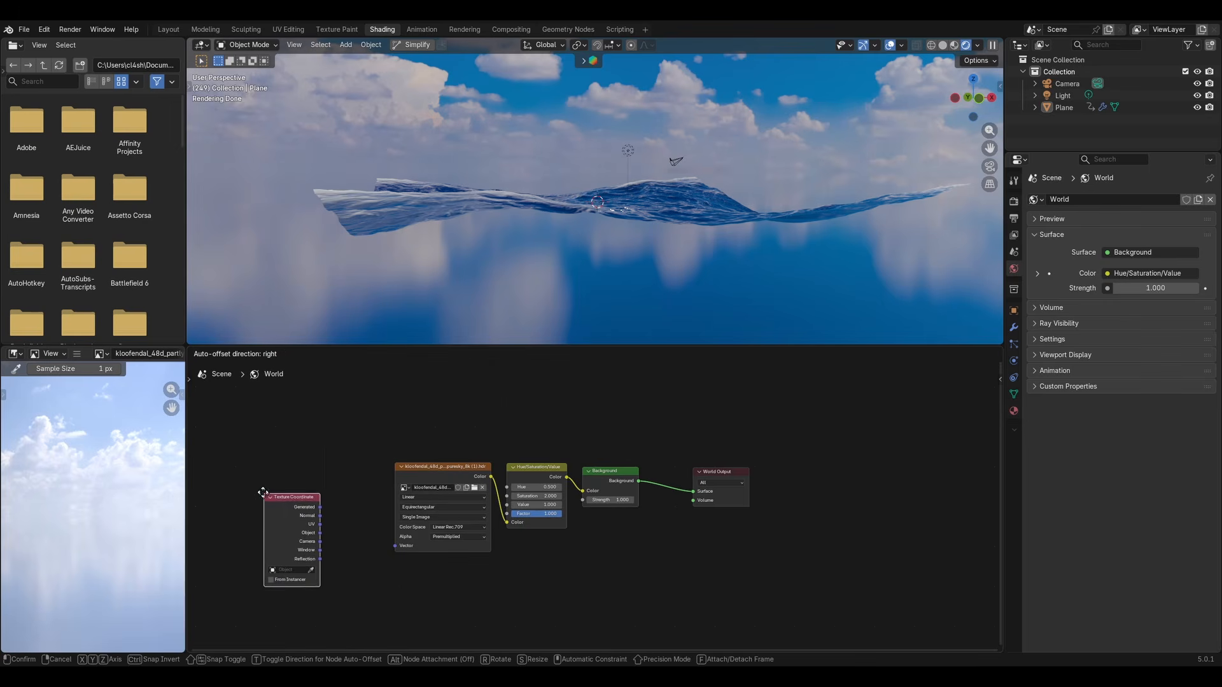
{"action": "left_click", "coordinate": [271, 484]}
{"action": "left_click", "coordinate": [335, 353]}
{"action": "mouse_move", "coordinate": [359, 450]}
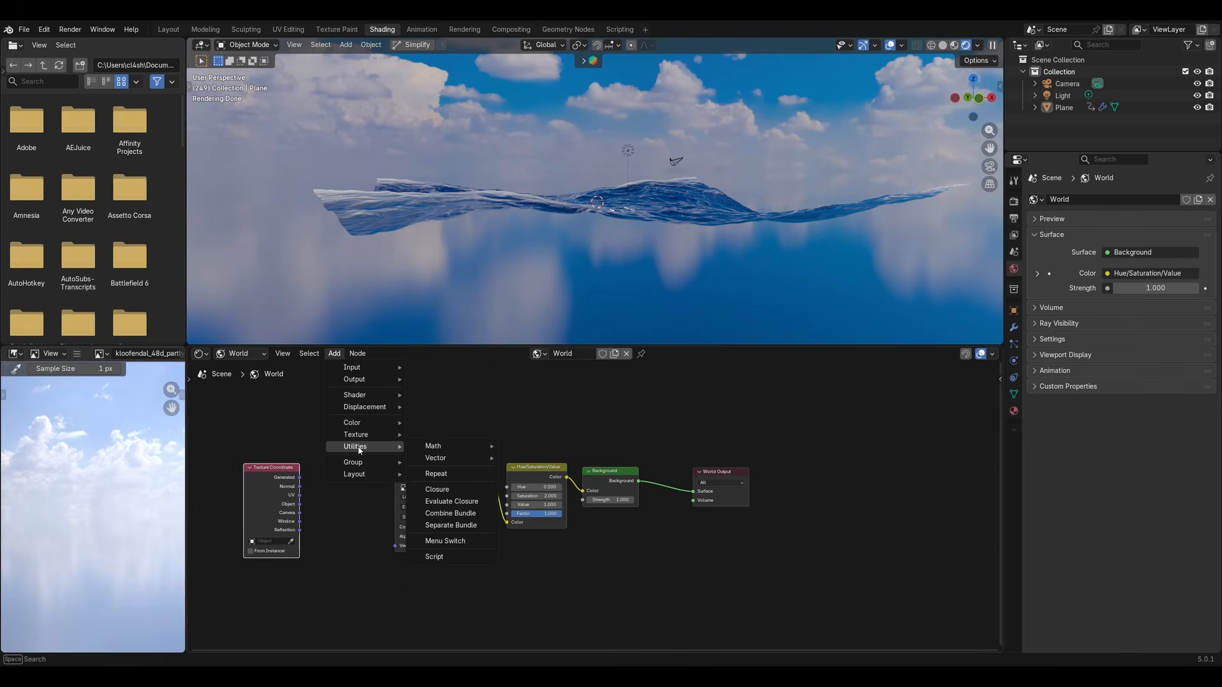
{"action": "mouse_move", "coordinate": [446, 459]}
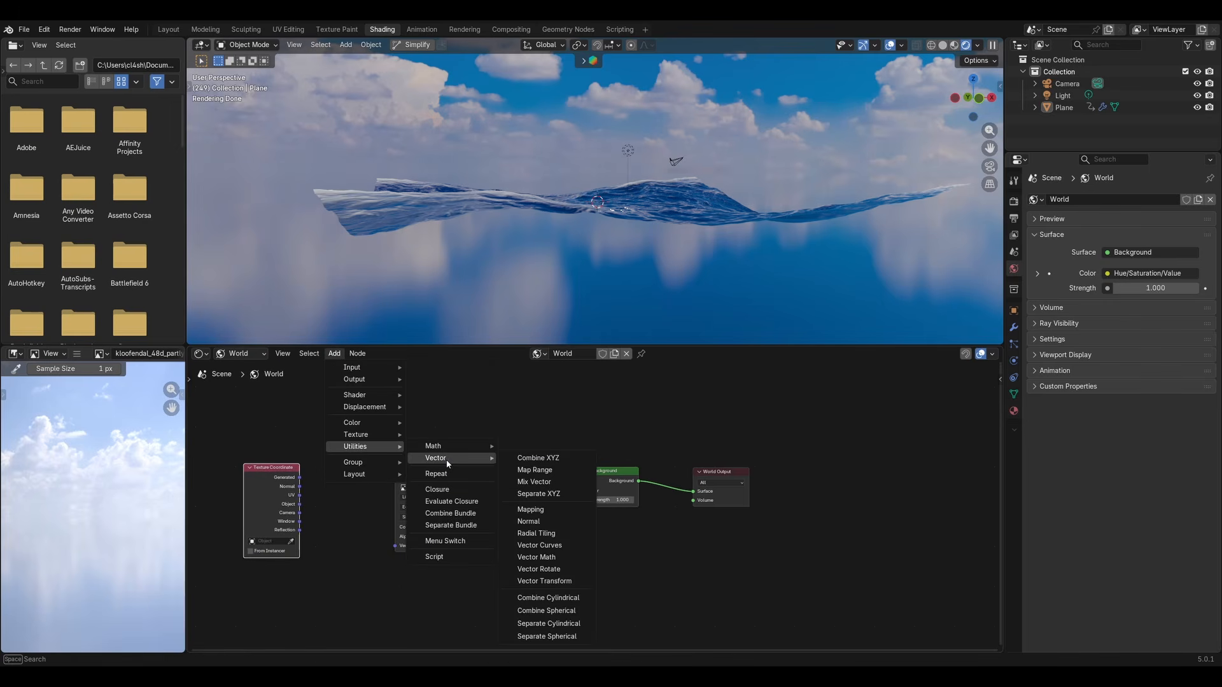
{"action": "left_click", "coordinate": [542, 512]}
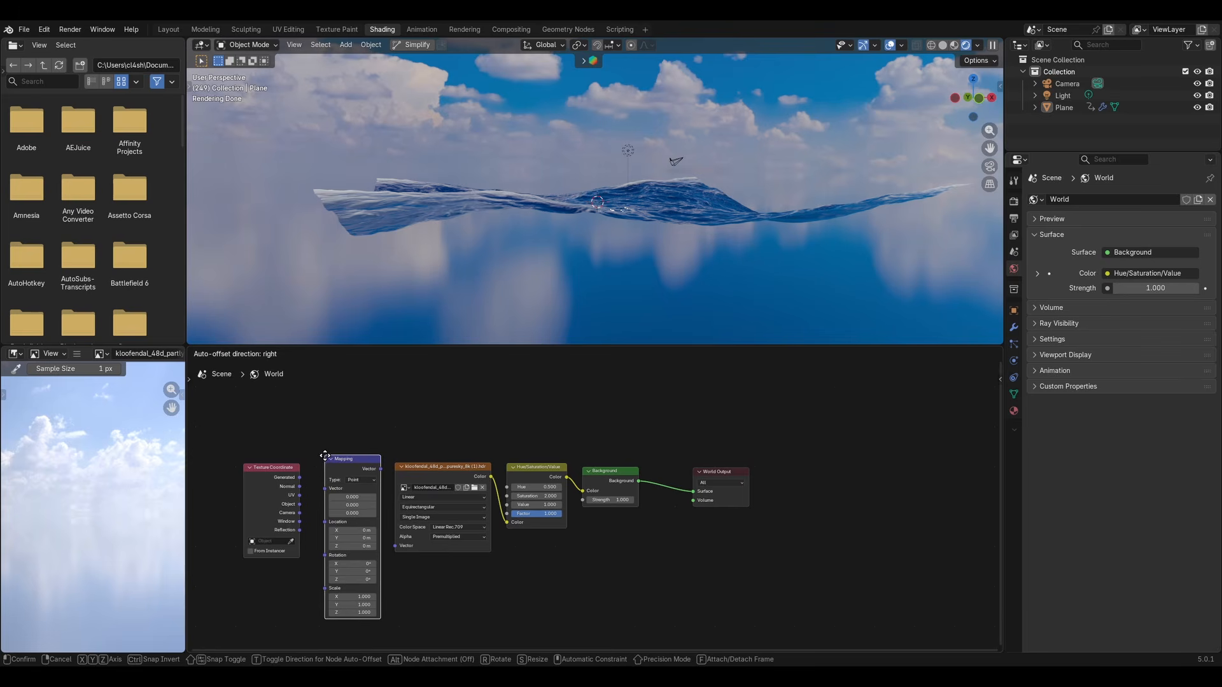
{"action": "left_click", "coordinate": [321, 456]}
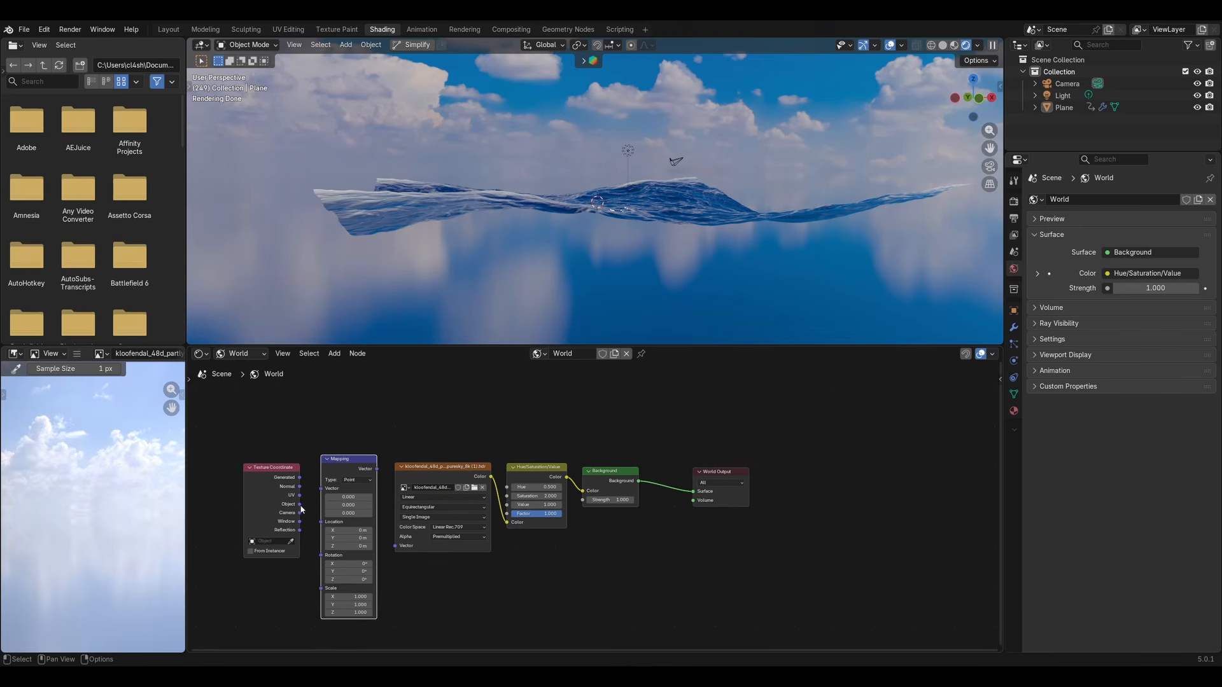
- Connect the Object coordinates through the Mapping node to the Environment Texture's Vector and adjust the mapping's Z rotation
{"action": "left_click_drag", "start_coordinate": [299, 506], "coordinate": [319, 495]}
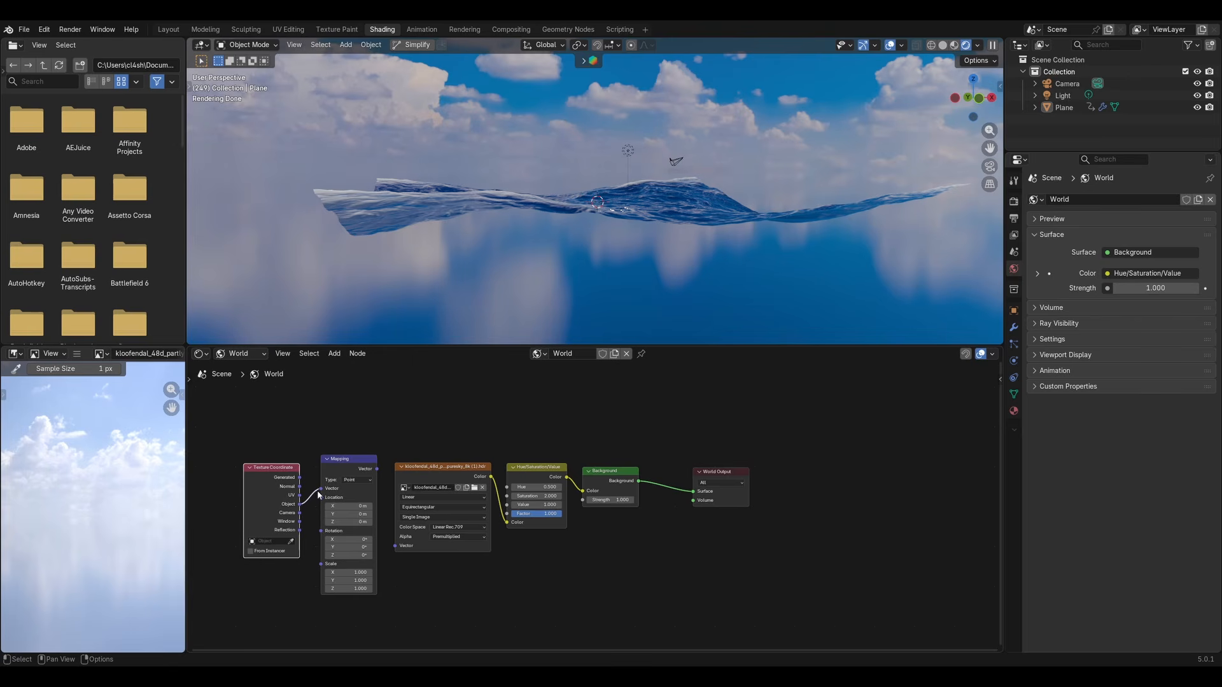
{"action": "left_click_drag", "start_coordinate": [377, 470], "coordinate": [384, 499]}
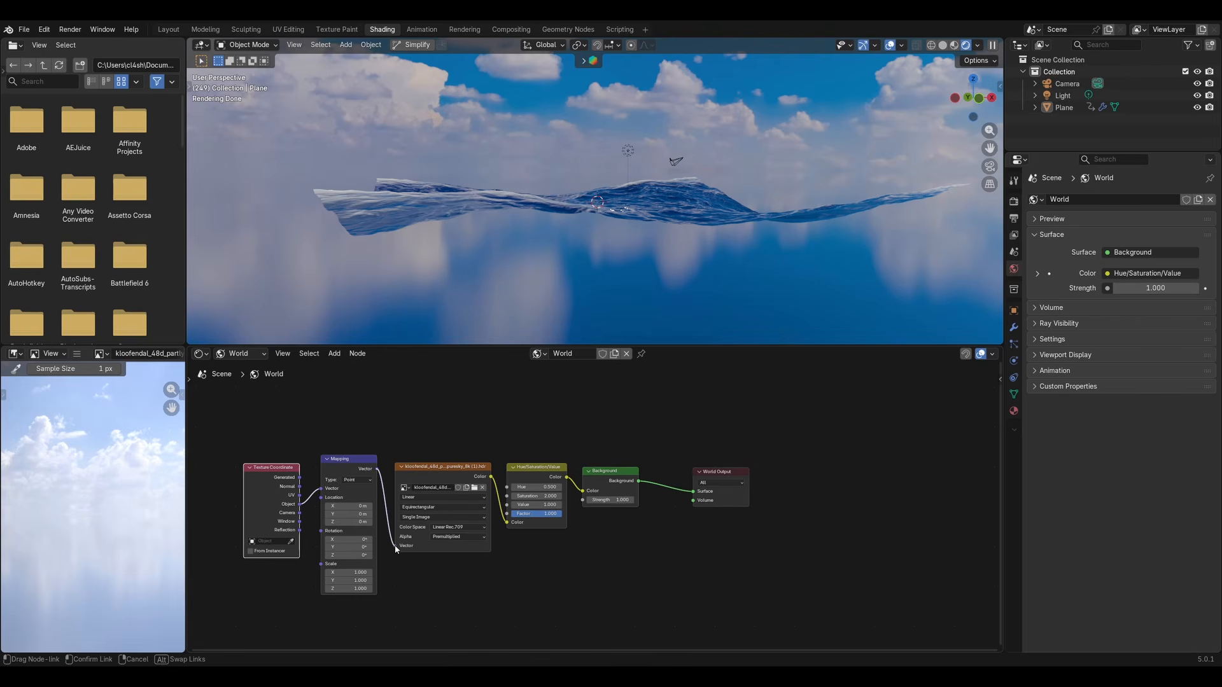
{"action": "left_click_drag", "start_coordinate": [396, 548], "coordinate": [352, 556]}
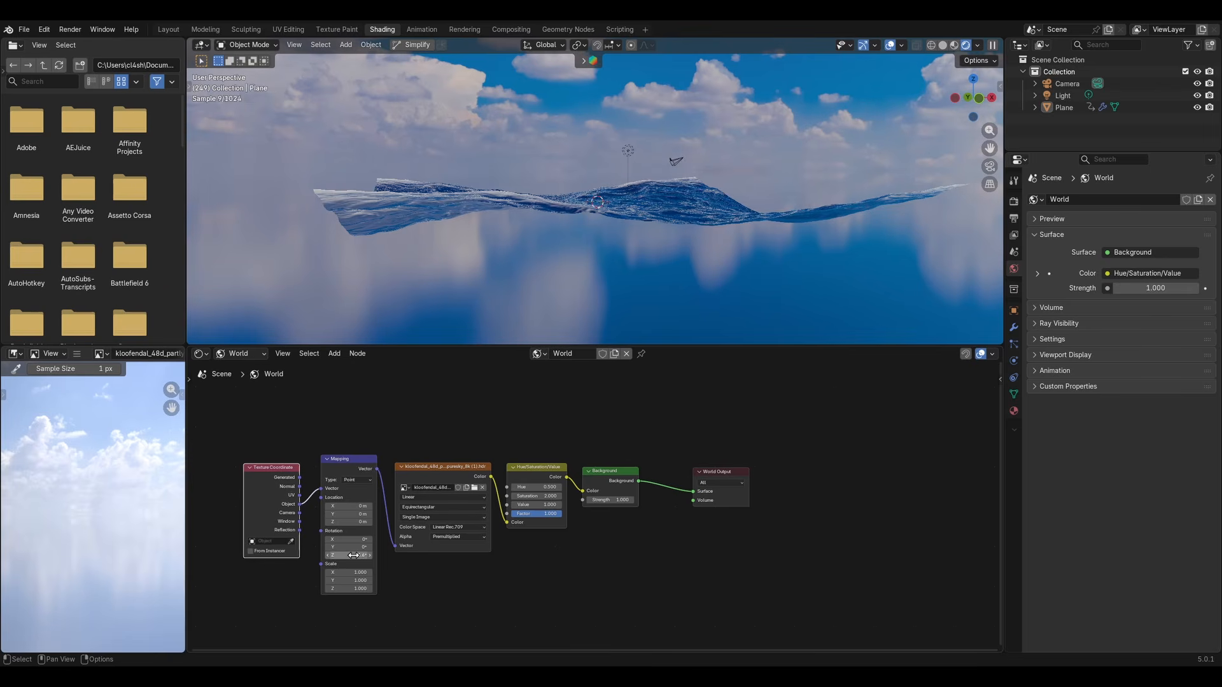
{"action": "left_click_drag", "start_coordinate": [349, 556], "coordinate": [353, 555]}
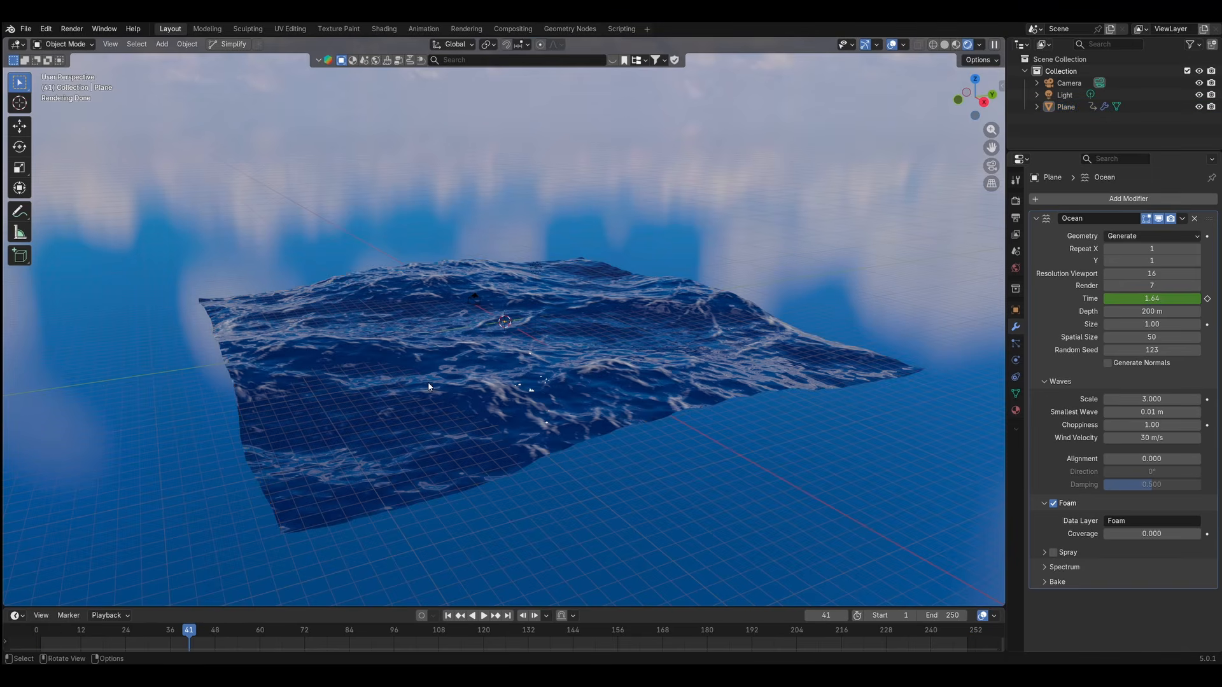
- Select the ocean plane and set the Ocean modifier's Repeat X and Y to 3
{"action": "left_click", "coordinate": [429, 386]}
{"action": "left_click", "coordinate": [1156, 251]}
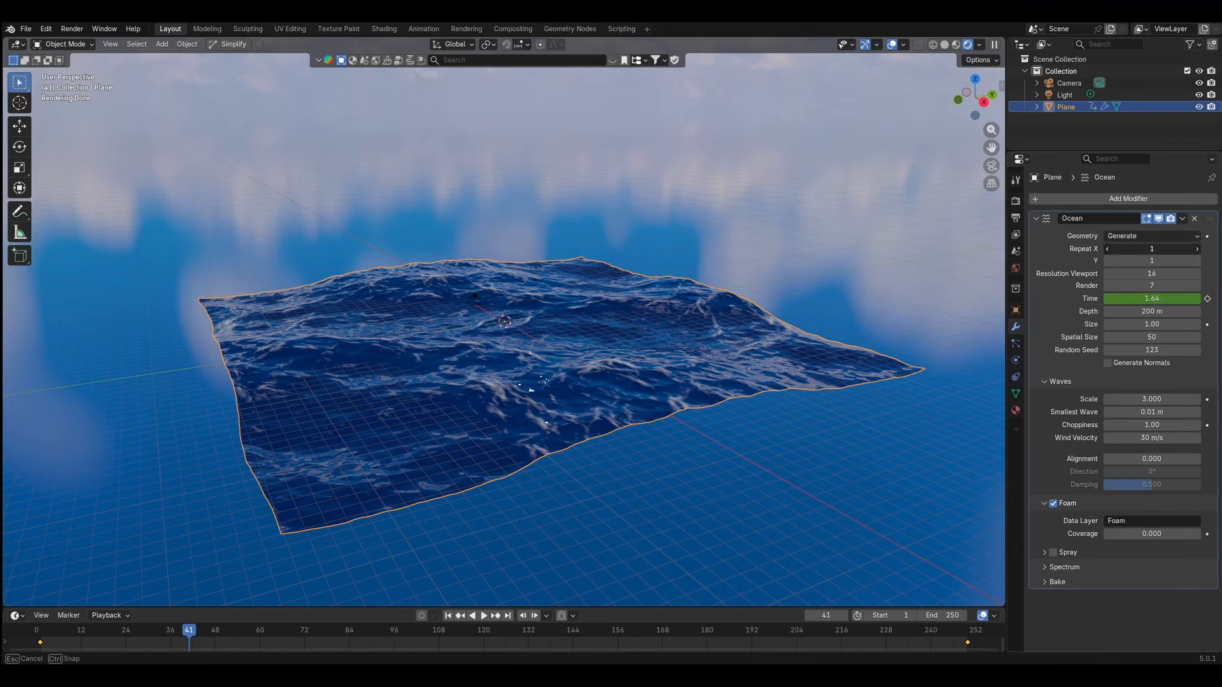
{"action": "type", "text": "3"}
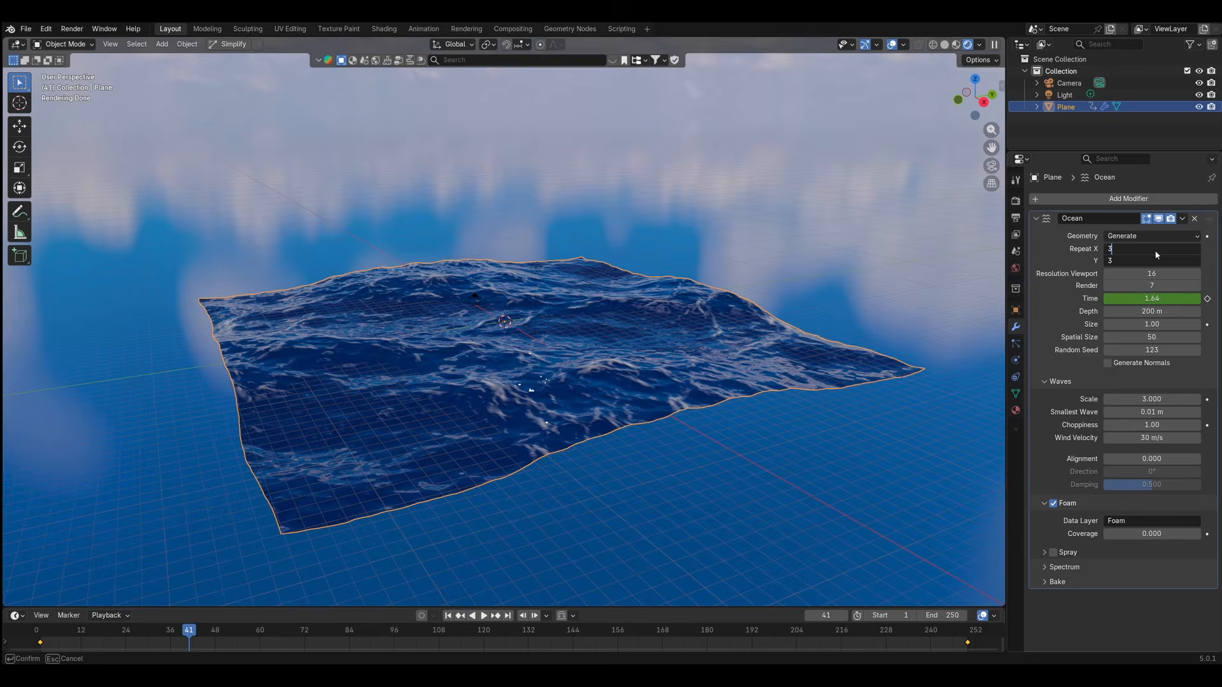
{"action": "key", "text": "Return"}
- Set the Ocean modifier's Render resolution to 32
{"action": "middle_click_drag", "start_coordinate": [795, 318], "coordinate": [954, 289]}
{"action": "left_click", "coordinate": [1146, 286]}
{"action": "type", "text": "249"}
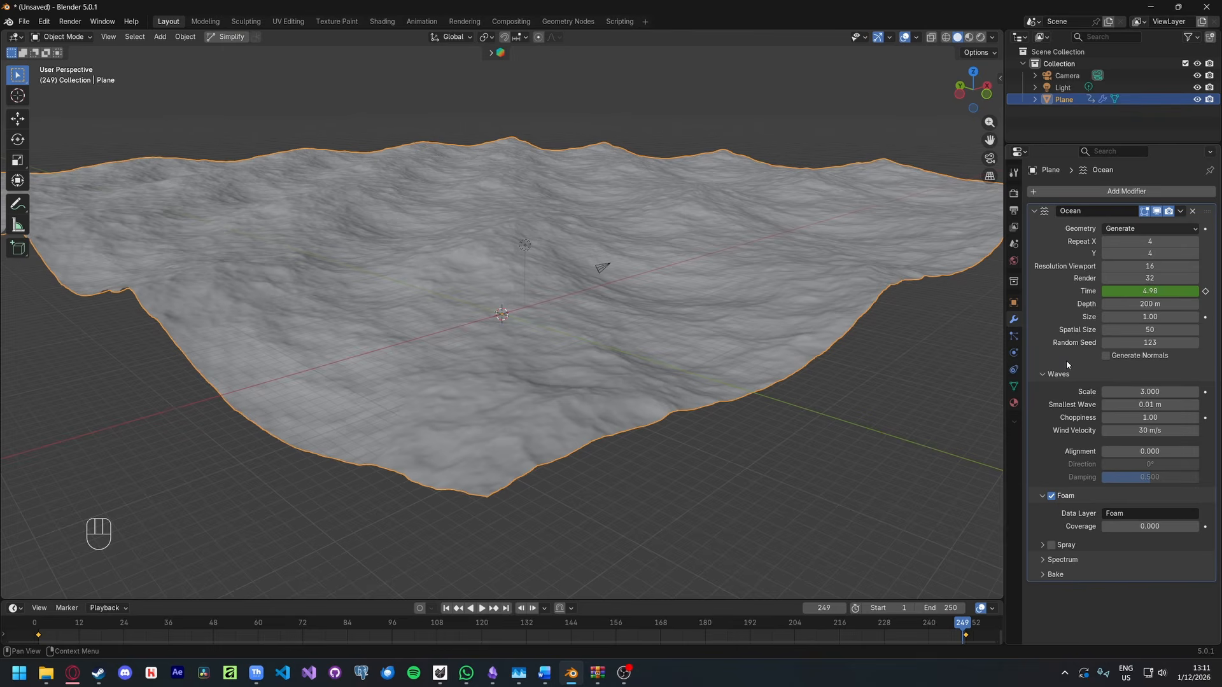
- Set the Cycles render Max Samples to 256
{"action": "left_click", "coordinate": [1014, 193]}
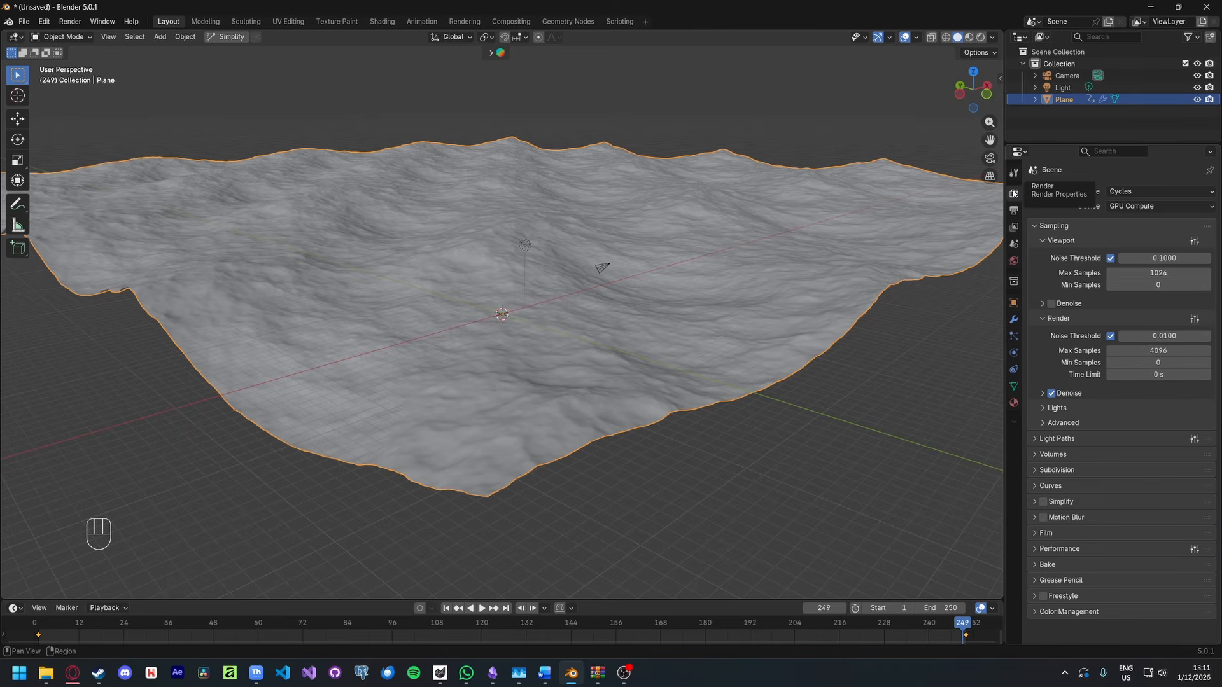
{"action": "left_click", "coordinate": [1151, 348]}
{"action": "type", "text": "256"}
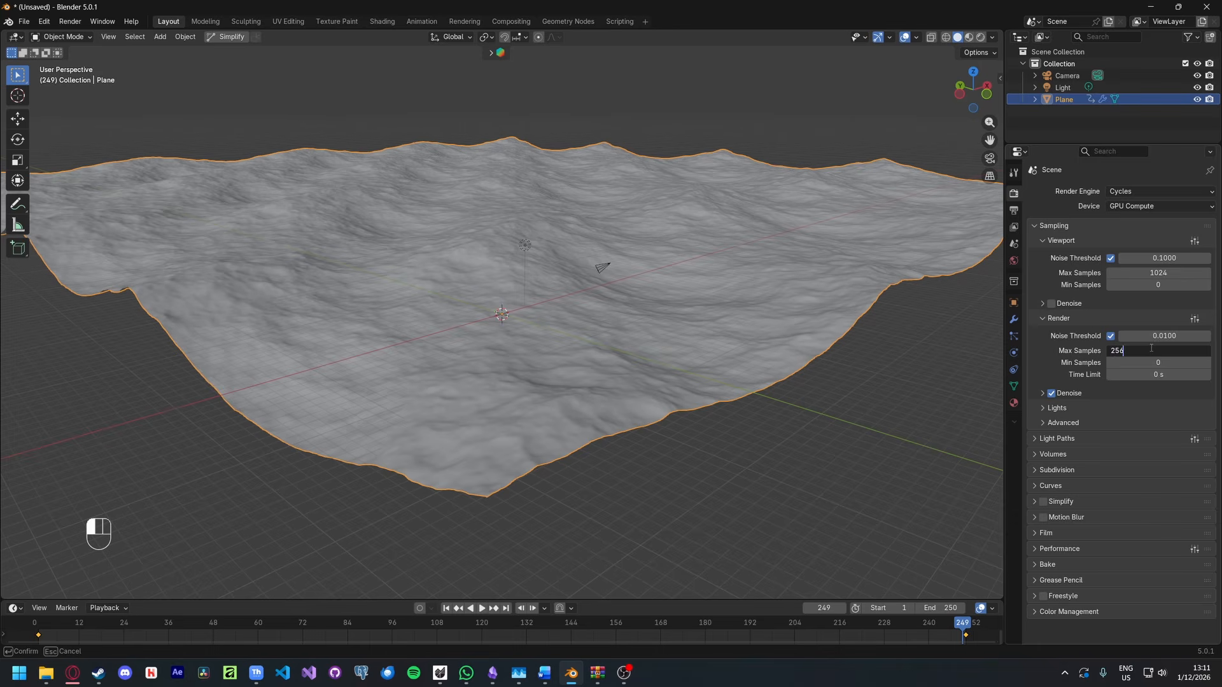
{"action": "key", "text": "Return"}
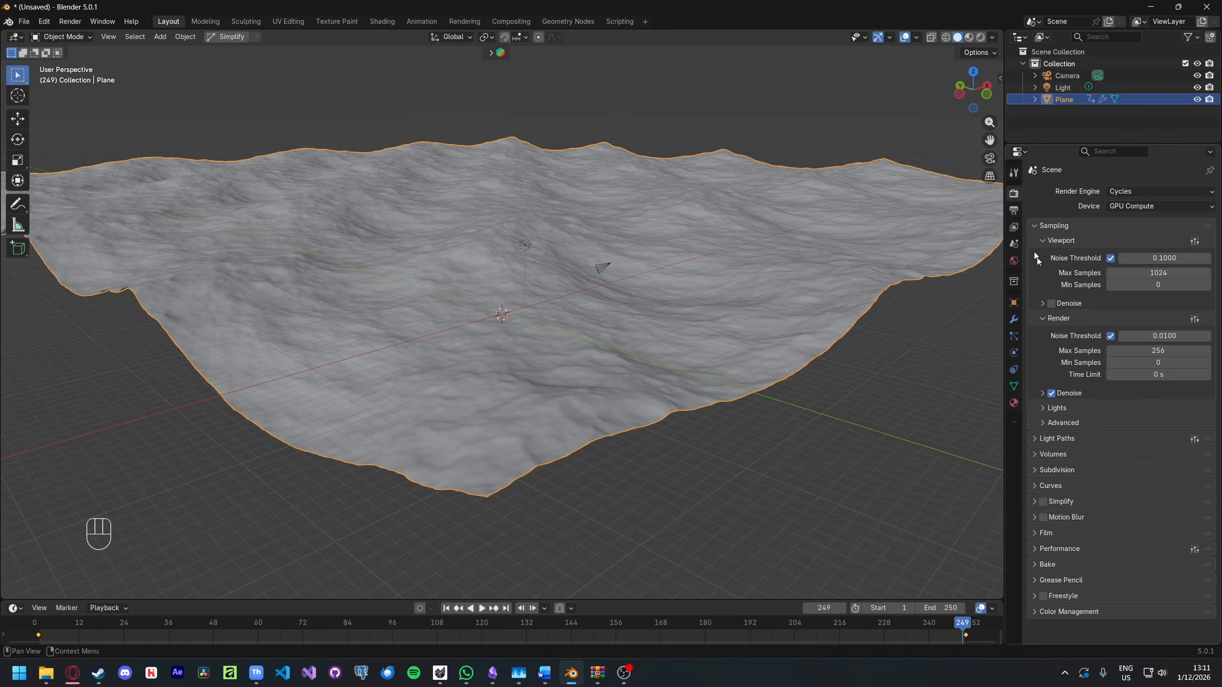
- Set the output Media Type to Video and render the animation
{"action": "left_click", "coordinate": [1014, 212]}
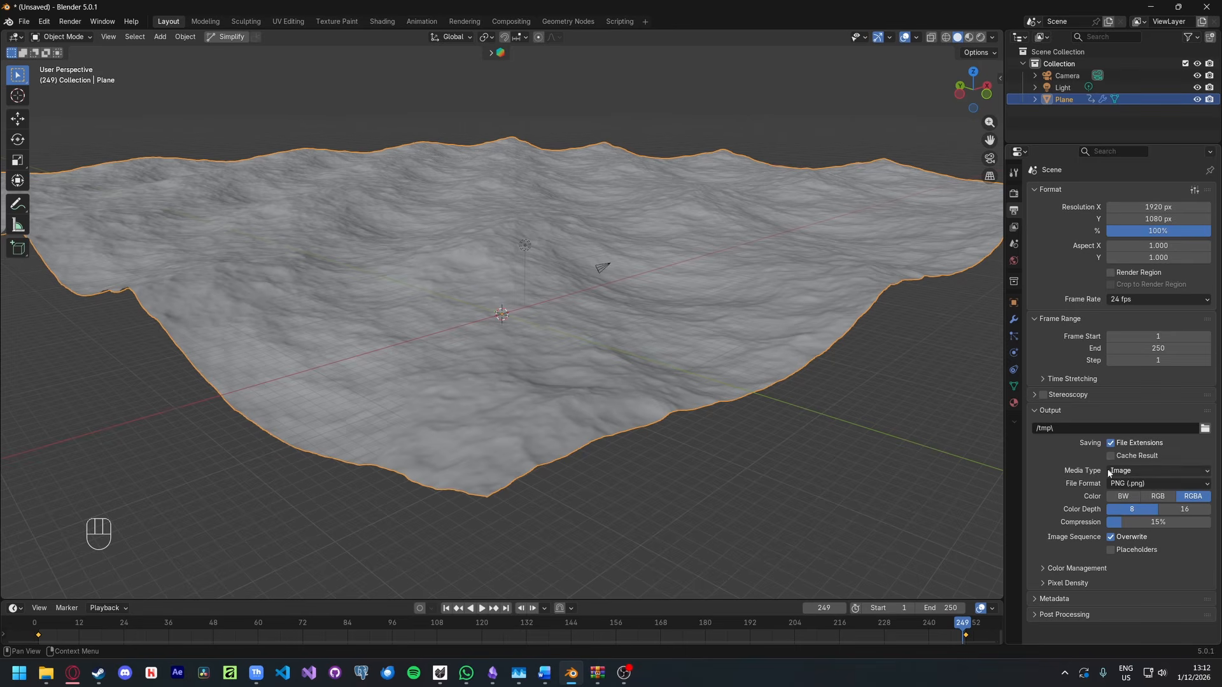
{"action": "left_click", "coordinate": [1133, 472]}
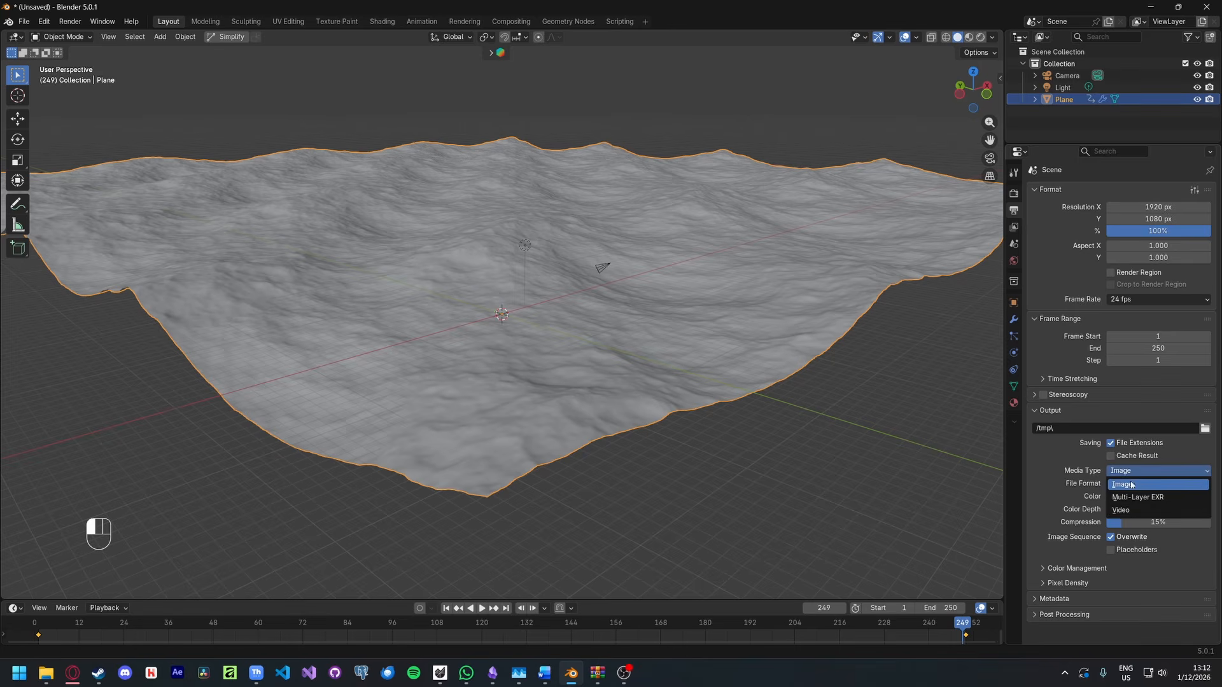
{"action": "left_click", "coordinate": [1132, 506]}
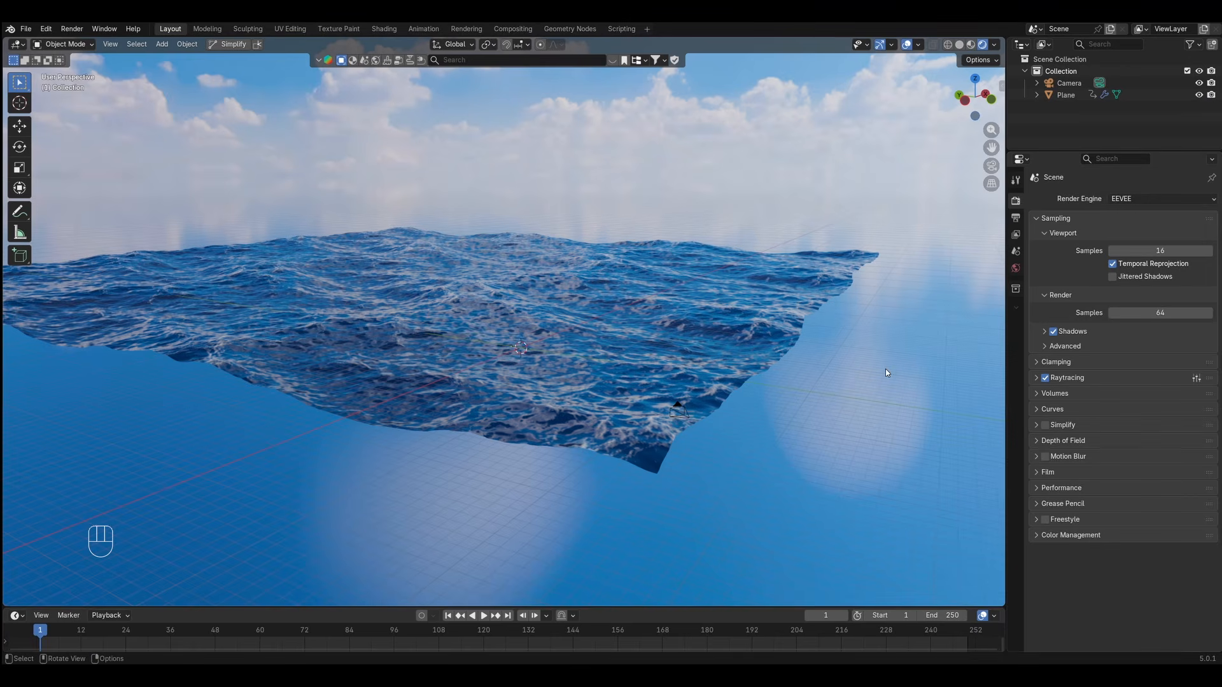
{"action": "key", "text": "ctrl+F12"}
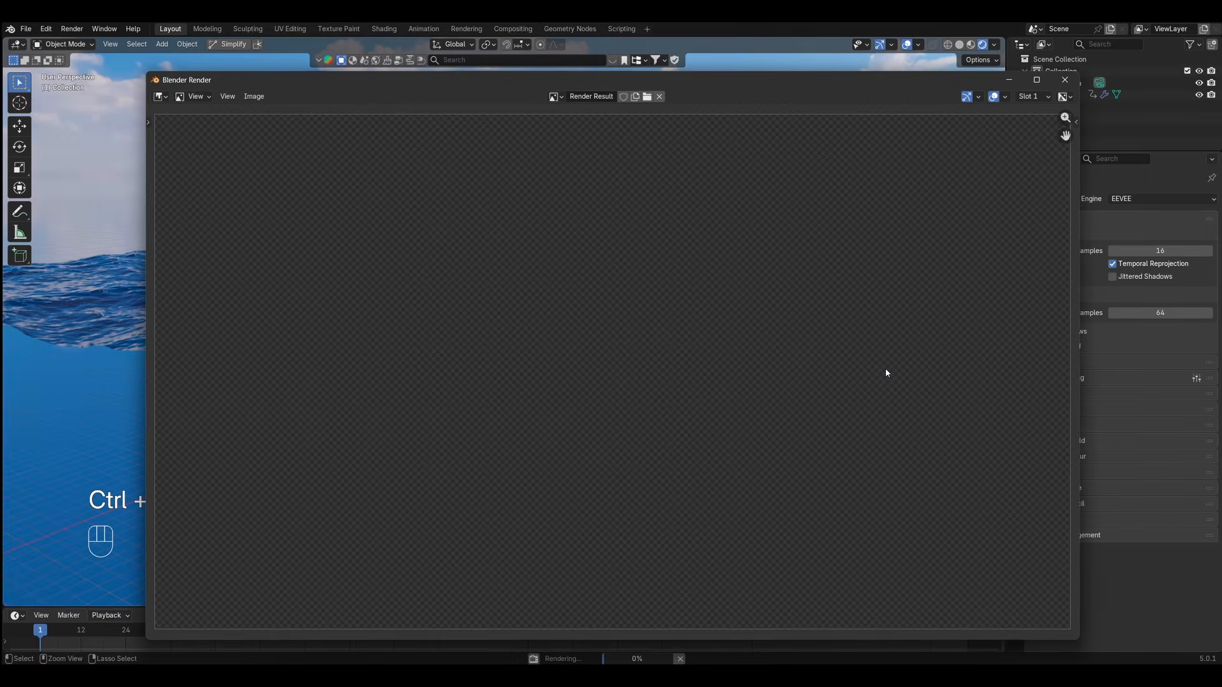